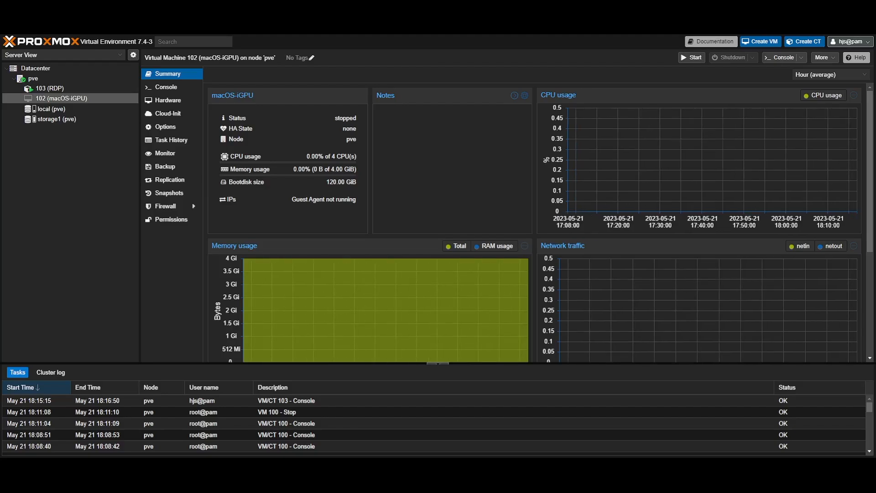
Step: Inspect the device assigned to hostpci0 in the hardware settings of VM 102 (macOS-iGPU), widening the device description column
{"action": "left_click", "coordinate": [159, 100]}
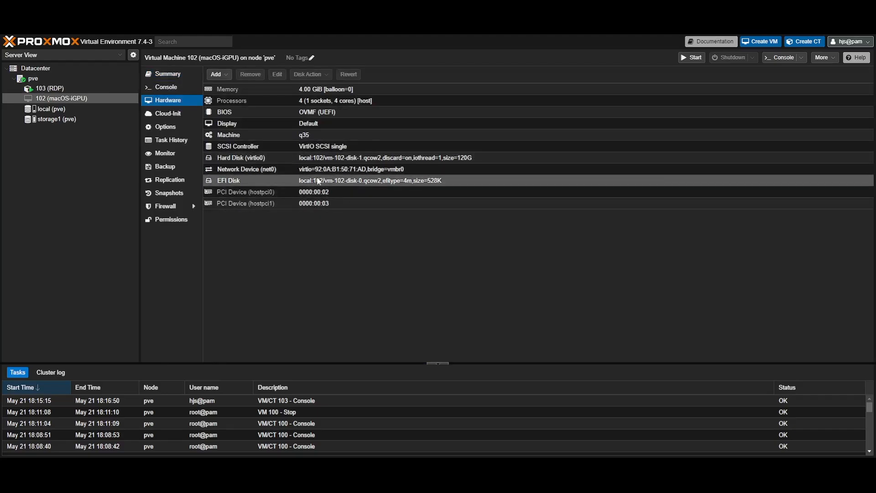
{"action": "double_click", "coordinate": [319, 192]}
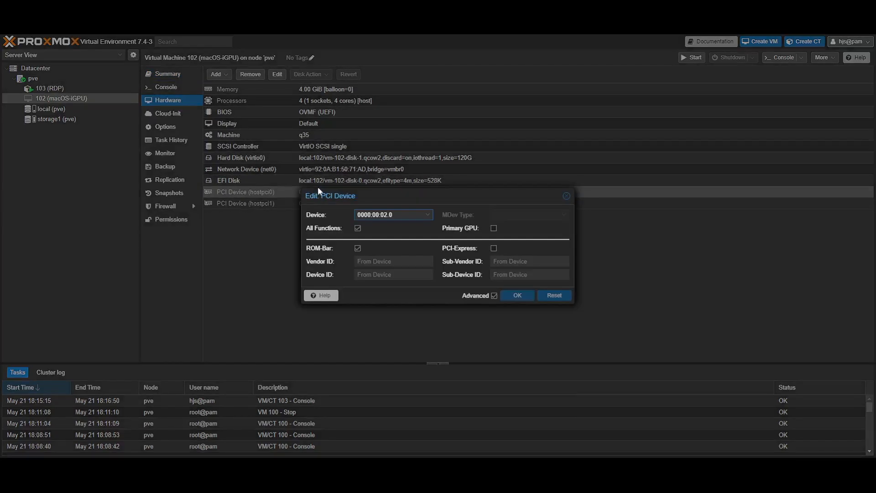
{"action": "left_click", "coordinate": [399, 214]}
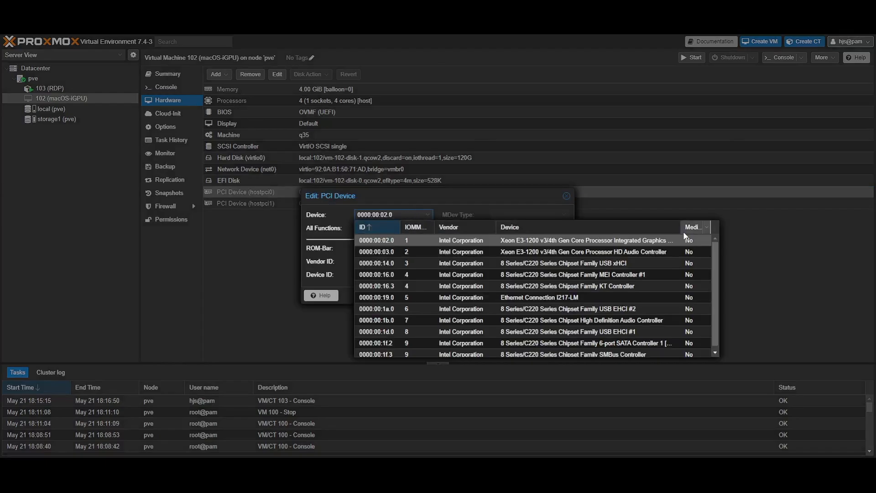
{"action": "left_click_drag", "start_coordinate": [680, 227], "coordinate": [714, 227]}
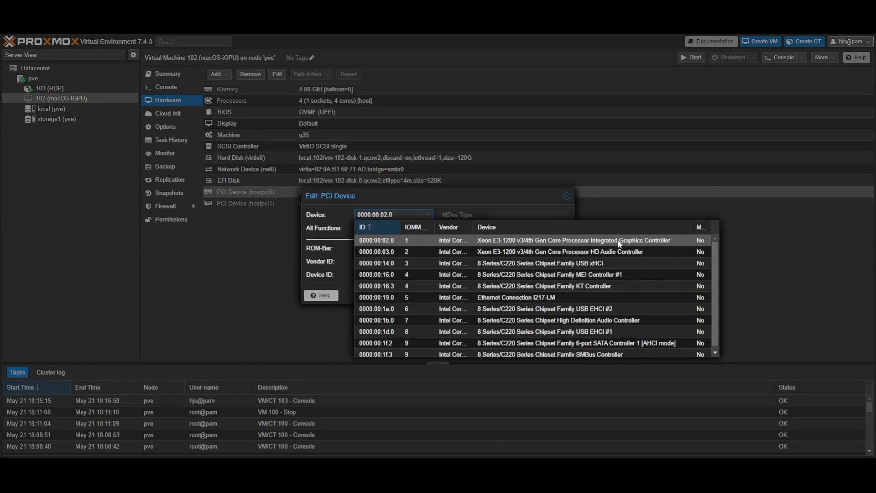
{"action": "left_click", "coordinate": [566, 195]}
Step: Check which device is assigned to hostpci1 in the device list and close its settings without changes
{"action": "double_click", "coordinate": [502, 203]}
{"action": "left_click", "coordinate": [412, 215]}
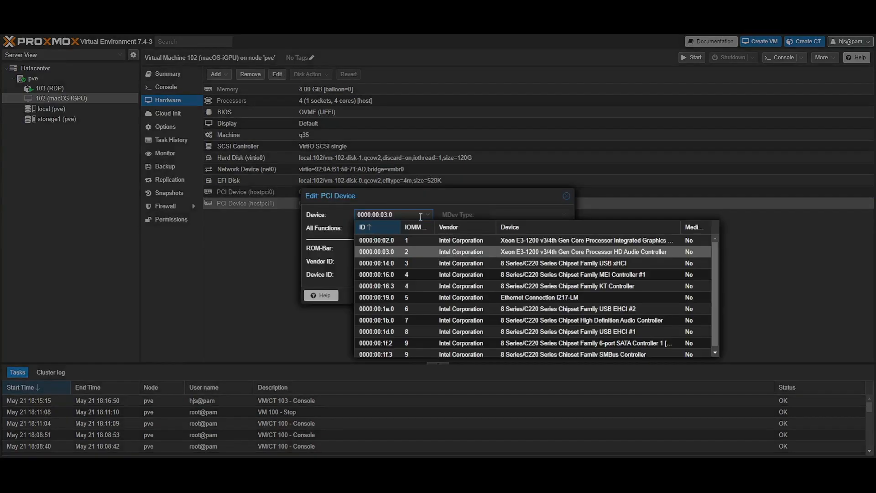
{"action": "left_click", "coordinate": [554, 253]}
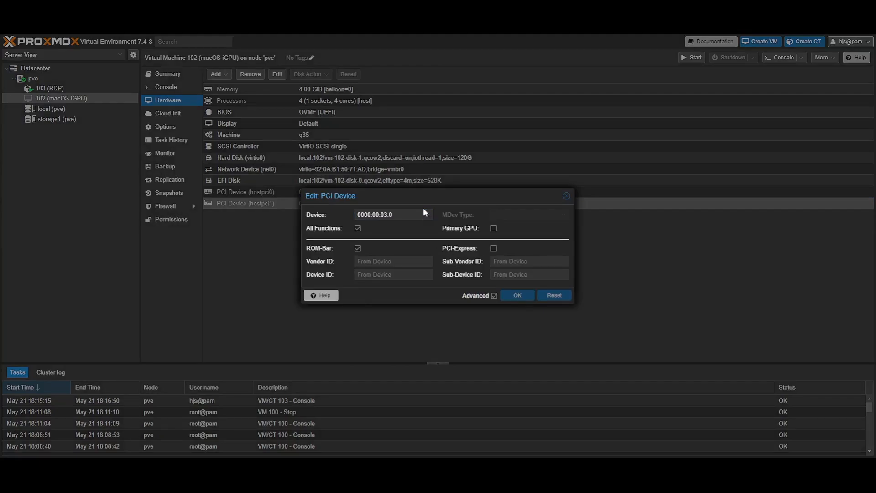
{"action": "left_click", "coordinate": [424, 215]}
{"action": "left_click", "coordinate": [429, 252]}
{"action": "left_click", "coordinate": [566, 197]}
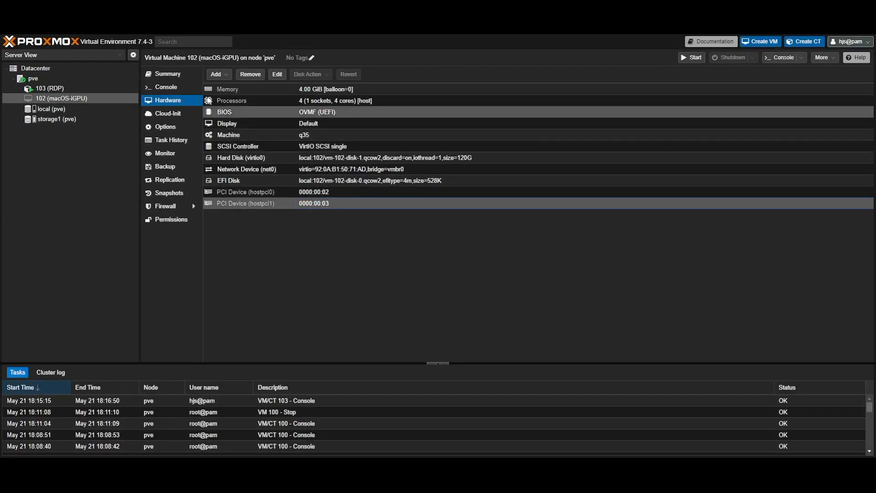
{"action": "left_click", "coordinate": [433, 192]}
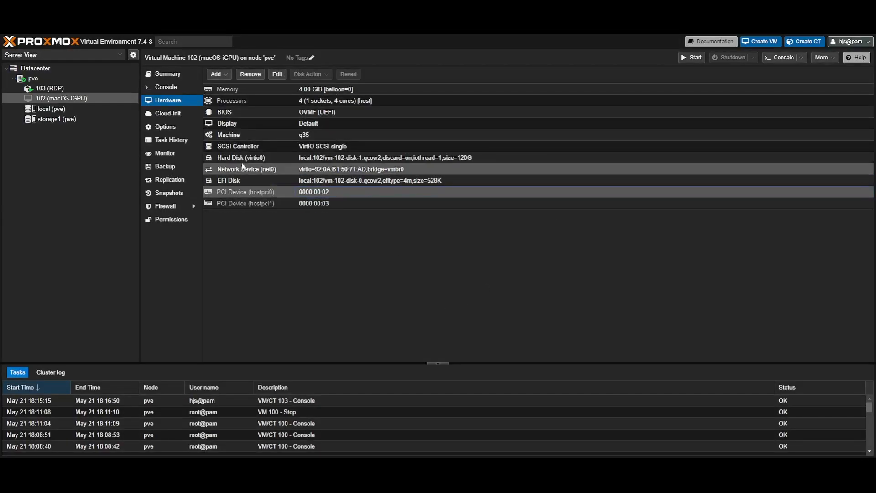
Step: Start VM 102 from its console, show it full screen, and boot the macOS entry
{"action": "left_click", "coordinate": [186, 89]}
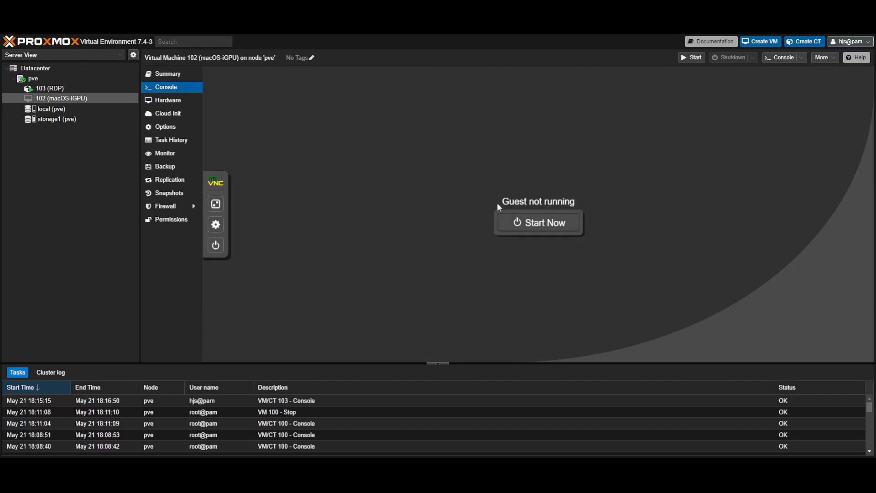
{"action": "left_click", "coordinate": [517, 222]}
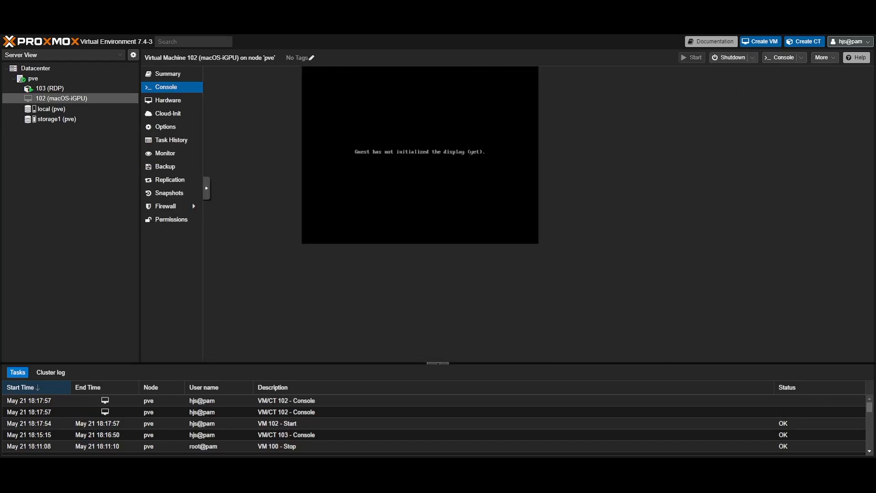
{"action": "left_click", "coordinate": [206, 188]}
{"action": "left_click", "coordinate": [215, 214]}
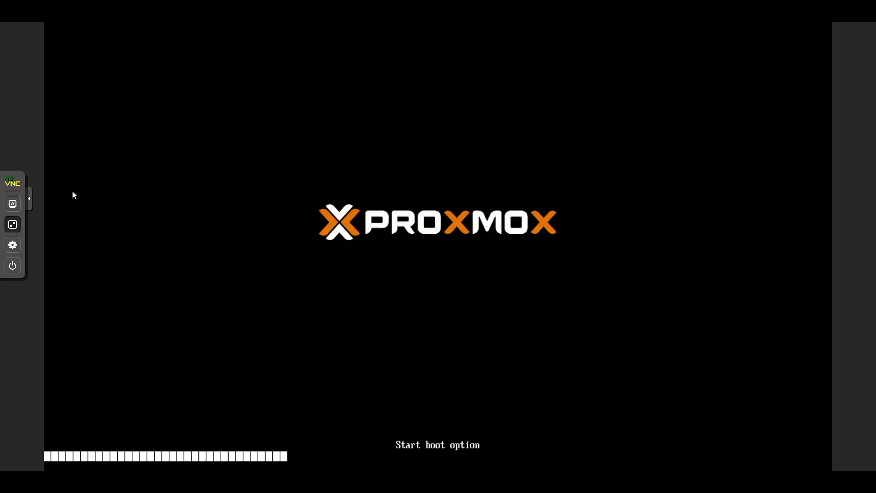
{"action": "left_click", "coordinate": [29, 201]}
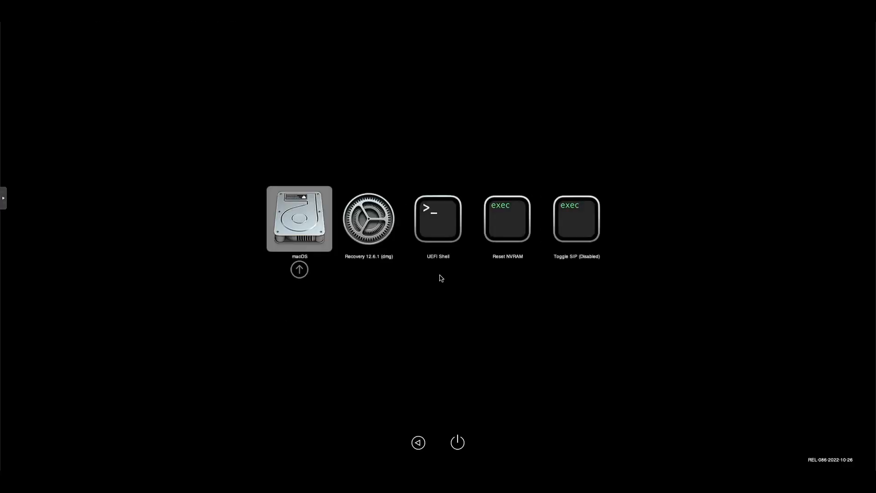
{"action": "key", "text": "Return"}
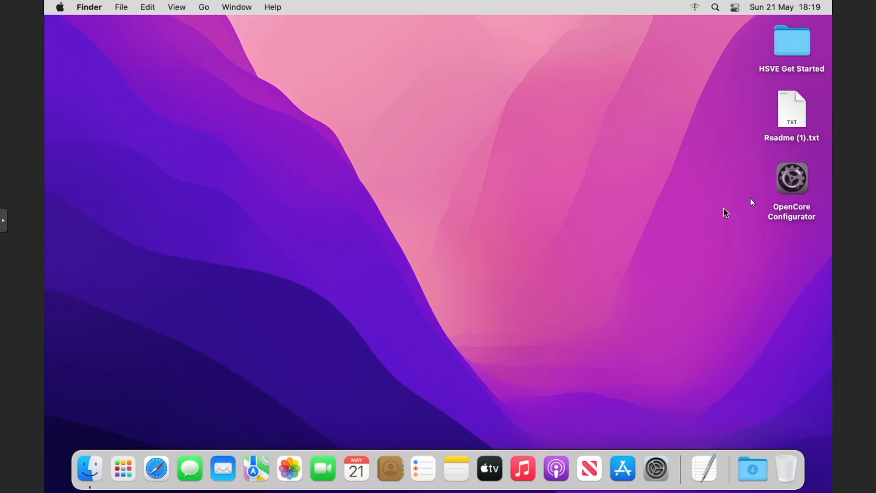
Step: Launch OpenCore Configurator from the macOS desktop
{"action": "right_click", "coordinate": [771, 177]}
{"action": "right_click", "coordinate": [789, 176]}
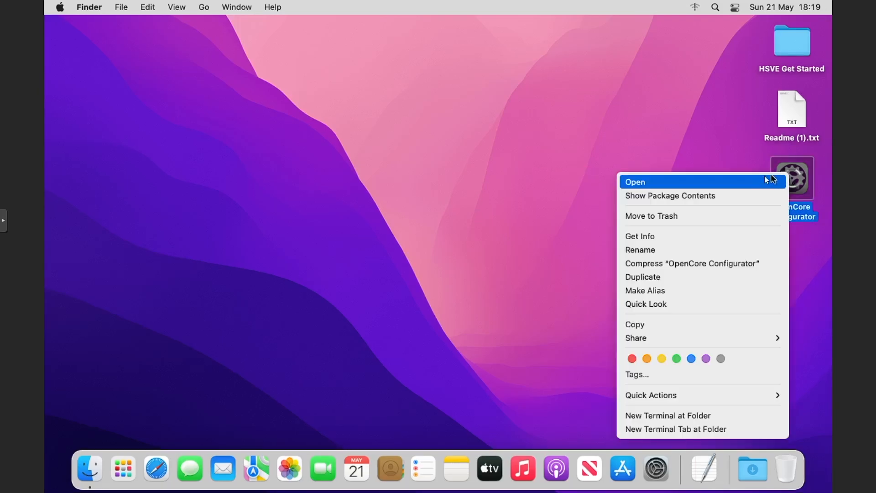
{"action": "left_click", "coordinate": [676, 182]}
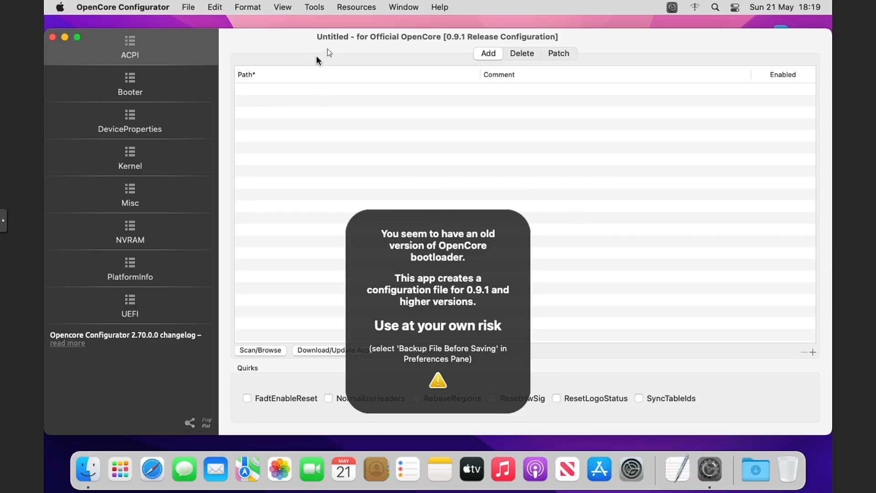
Step: Mount the EFI partition disk0s1 with the Mount EFI tool, authorizing it with the account password
{"action": "left_click", "coordinate": [317, 7]}
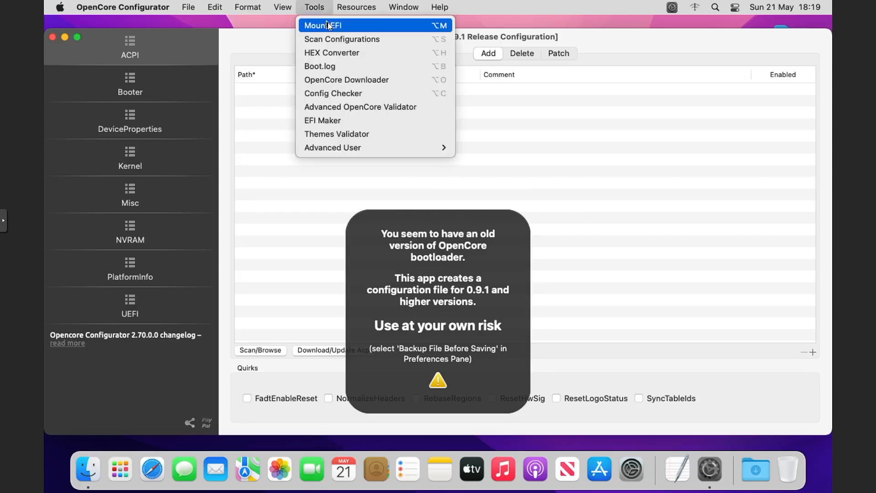
{"action": "left_click", "coordinate": [329, 25]}
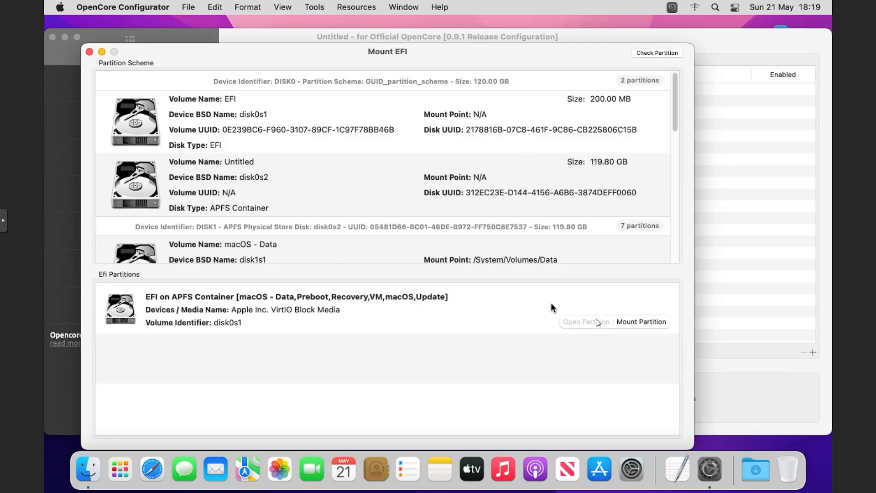
{"action": "left_click", "coordinate": [626, 322]}
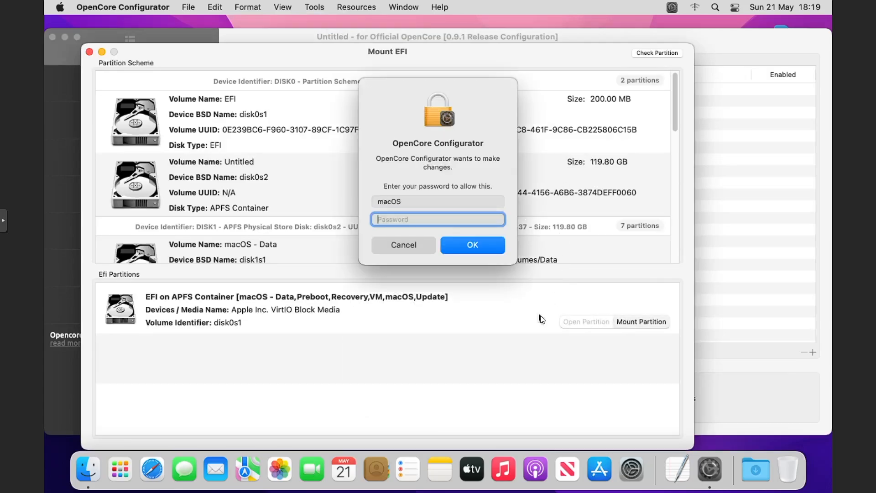
{"action": "type", "text": "••••••••"}
{"action": "key", "text": "Return"}
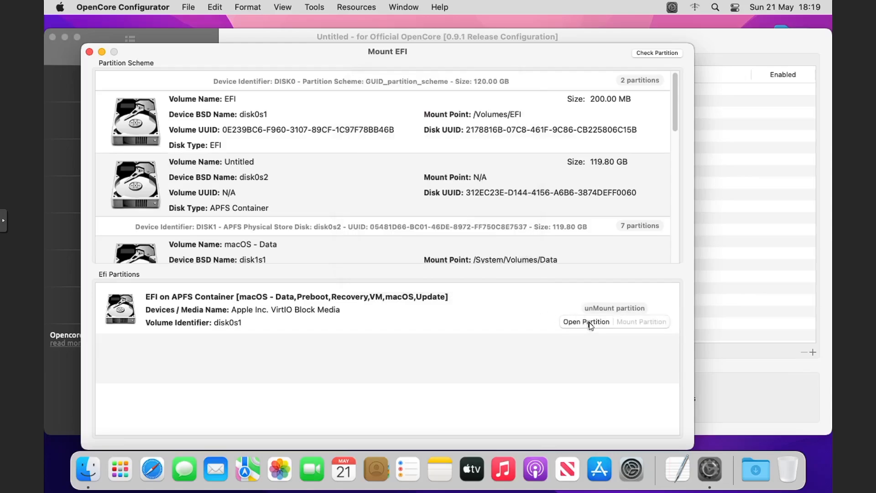
Step: Open the mounted EFI partition and load config.plist from the EFI/OC folder in OpenCore Configurator
{"action": "left_click", "coordinate": [588, 322]}
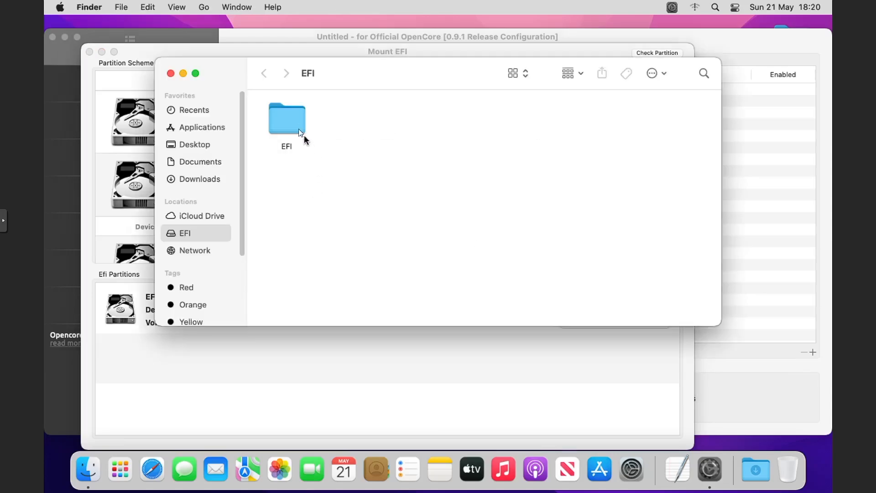
{"action": "double_click", "coordinate": [295, 125]}
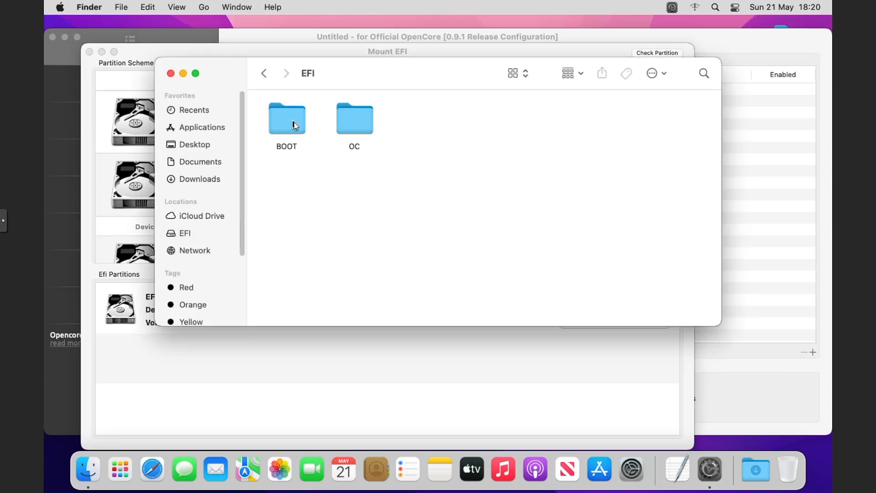
{"action": "double_click", "coordinate": [345, 117]}
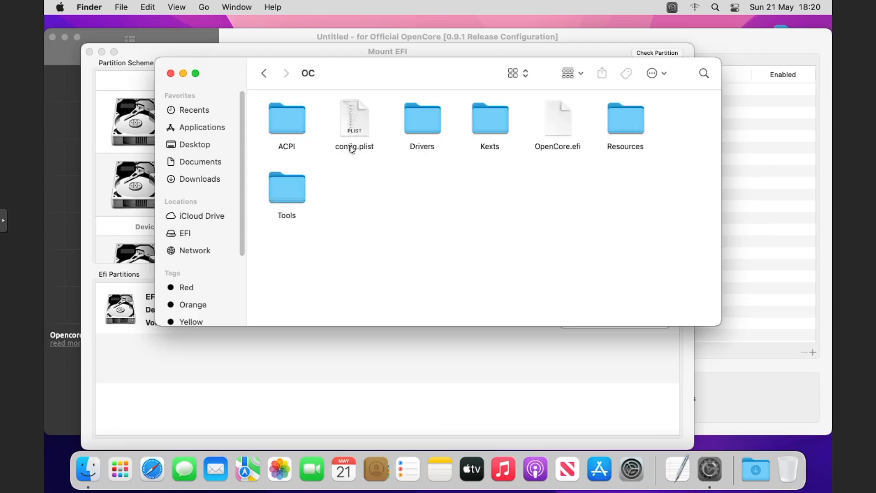
{"action": "left_click", "coordinate": [352, 149]}
{"action": "right_click", "coordinate": [352, 150]}
{"action": "mouse_move", "coordinate": [378, 165]}
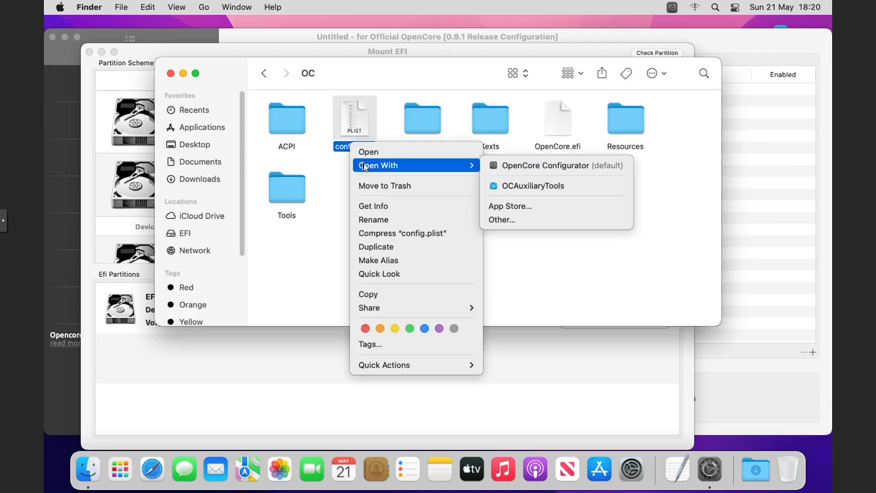
{"action": "left_click", "coordinate": [536, 166]}
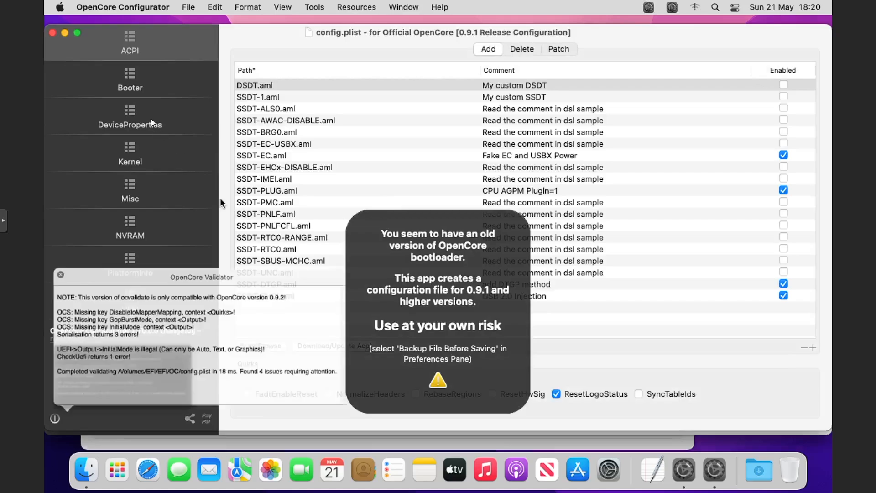
Step: Dismiss the validator report and add the second listed VGA compatible controller from the PCI devices to DeviceProperties
{"action": "left_click", "coordinate": [152, 118]}
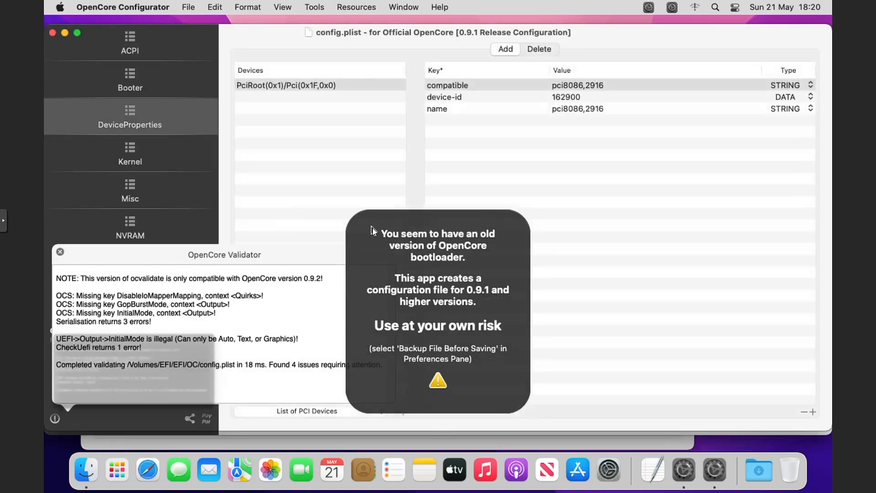
{"action": "left_click", "coordinate": [59, 252]}
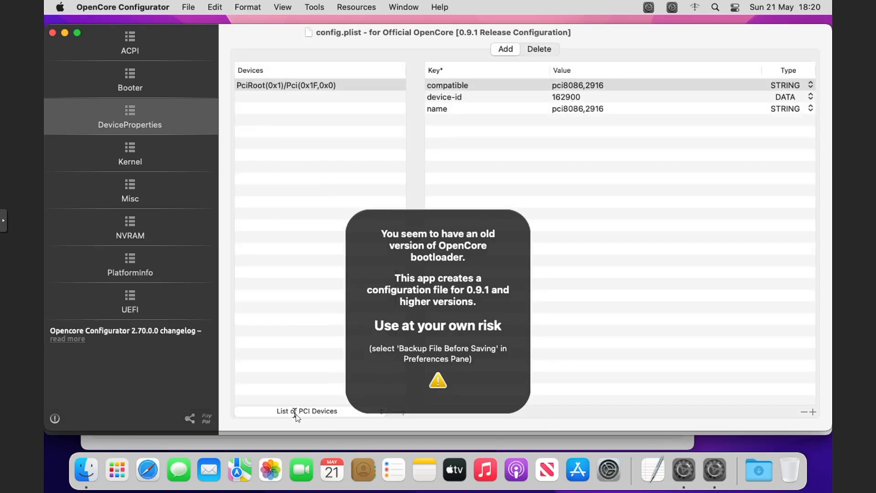
{"action": "left_click", "coordinate": [295, 413]}
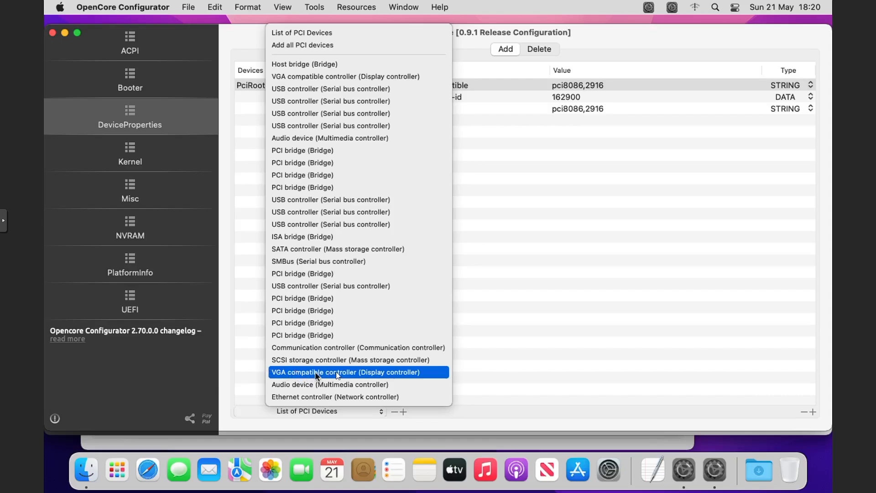
{"action": "left_click", "coordinate": [378, 373]}
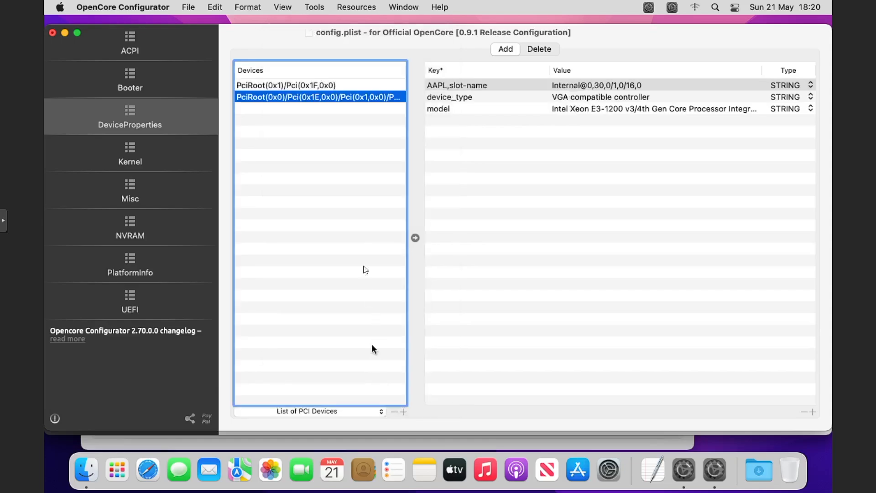
Step: Check the built-in Intel display's kernel extension info under Graphics/Displays in the System Report, then close the system information windows
{"action": "left_click", "coordinate": [60, 7]}
{"action": "left_click", "coordinate": [73, 25]}
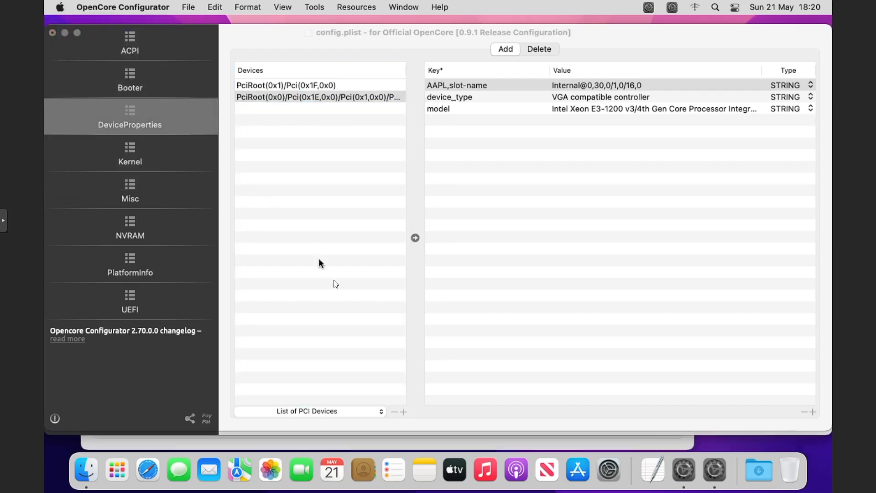
{"action": "left_click", "coordinate": [438, 254]}
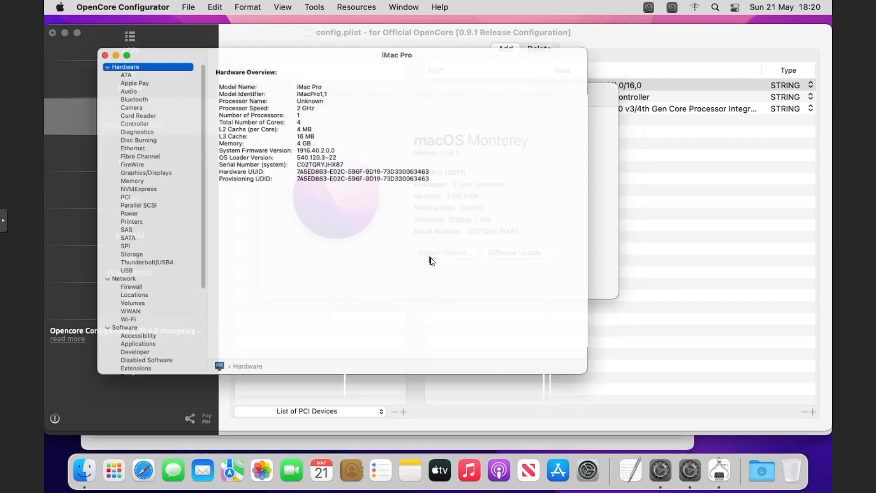
{"action": "left_click", "coordinate": [124, 157]}
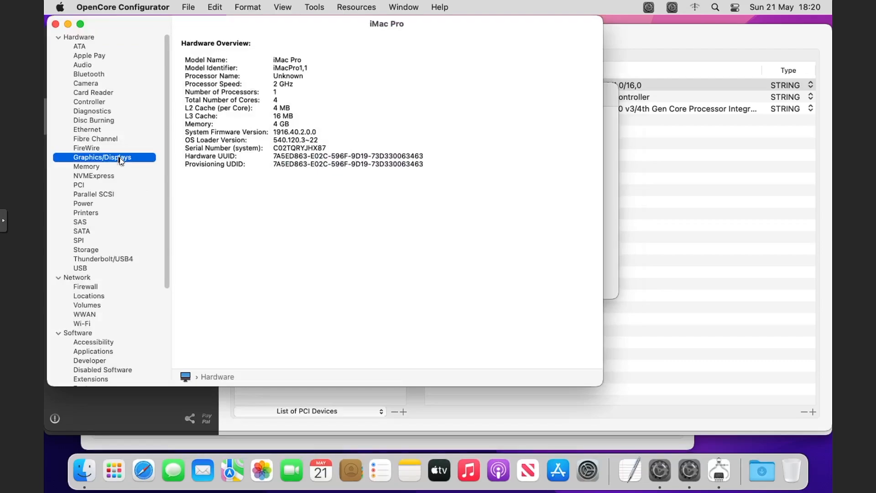
{"action": "left_click", "coordinate": [310, 68]}
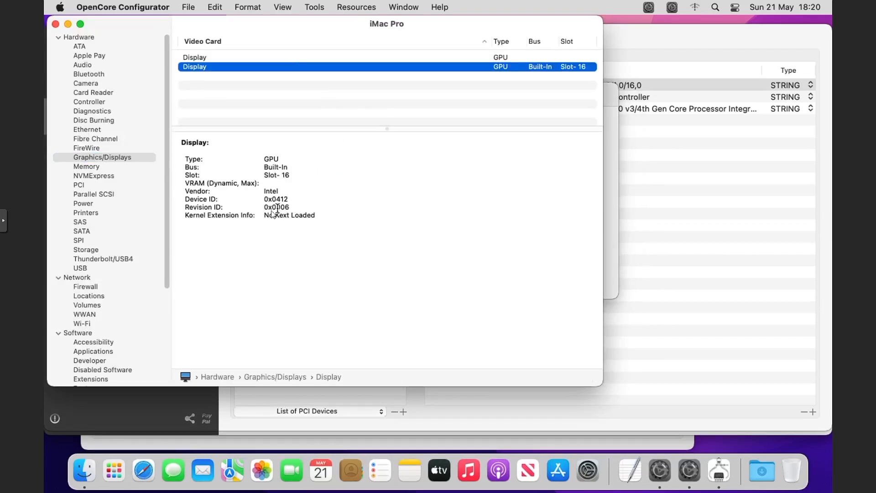
{"action": "left_click_drag", "start_coordinate": [265, 215], "coordinate": [325, 215]}
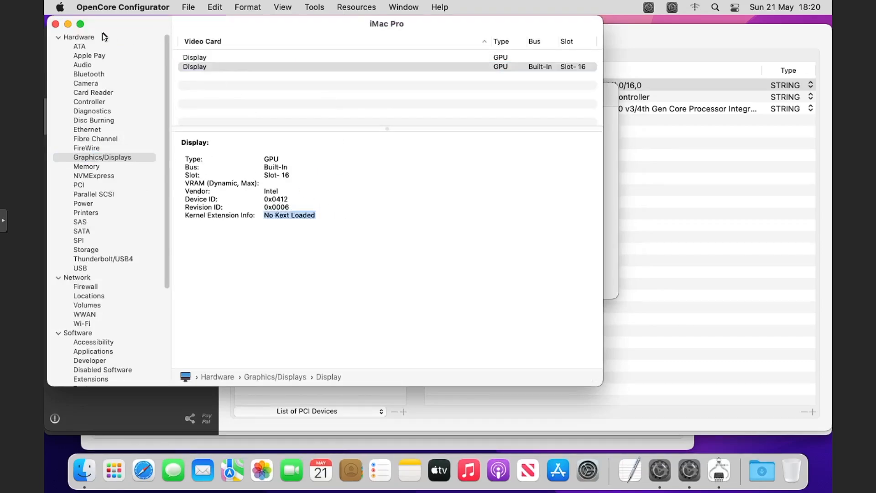
{"action": "left_click", "coordinate": [55, 24]}
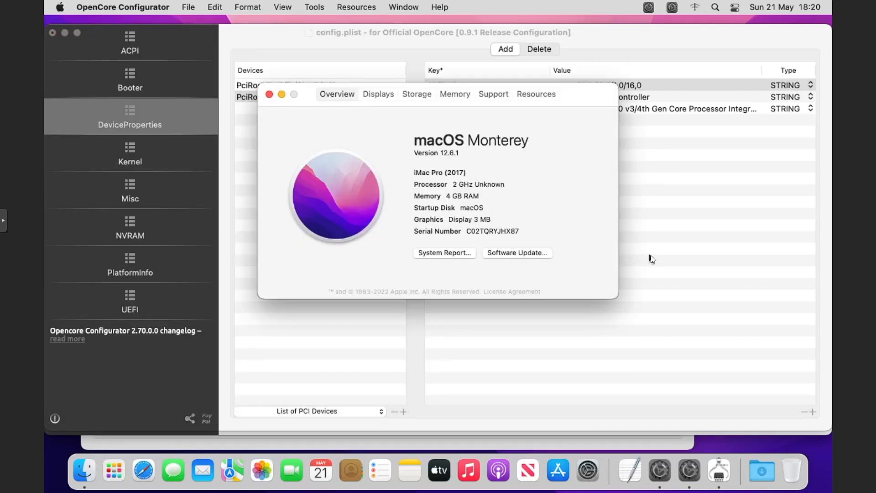
{"action": "left_click", "coordinate": [271, 95]}
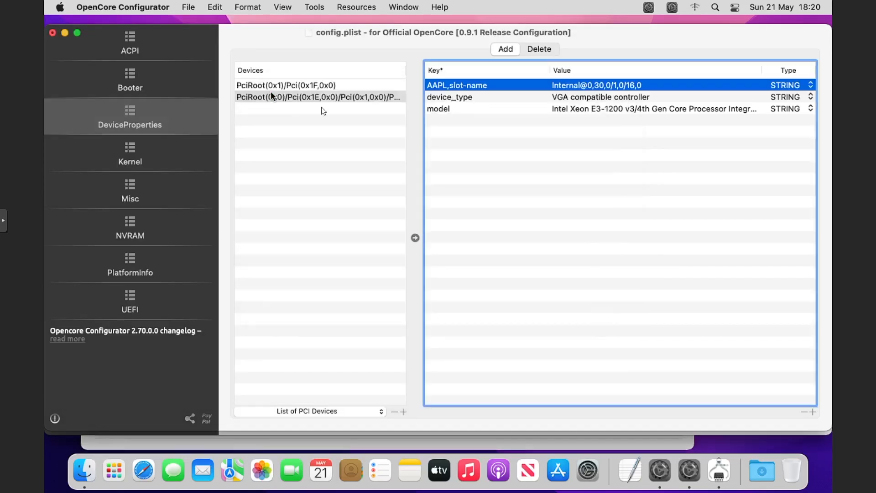
Step: Remove the three default properties of the added VGA device and add five empty DATA property rows
{"action": "left_click", "coordinate": [804, 412]}
{"action": "double_click", "coordinate": [803, 413]}
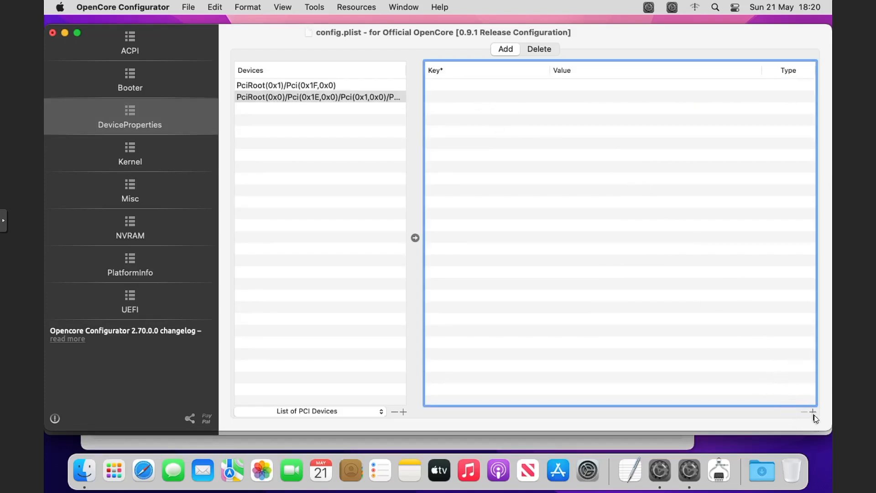
{"action": "left_click", "coordinate": [813, 412]}
{"action": "left_click", "coordinate": [813, 412]}
{"action": "left_click", "coordinate": [813, 412]}
{"action": "left_click", "coordinate": [812, 412]}
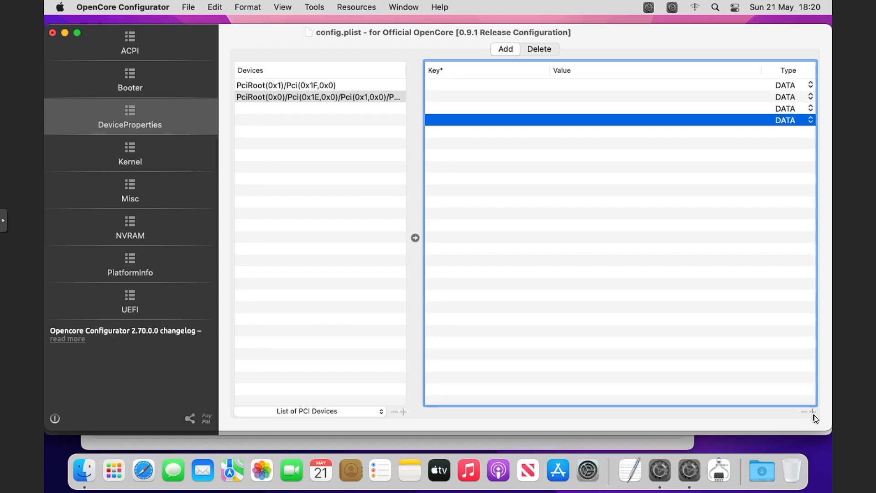
{"action": "left_click", "coordinate": [812, 413]}
{"action": "left_click", "coordinate": [491, 87]}
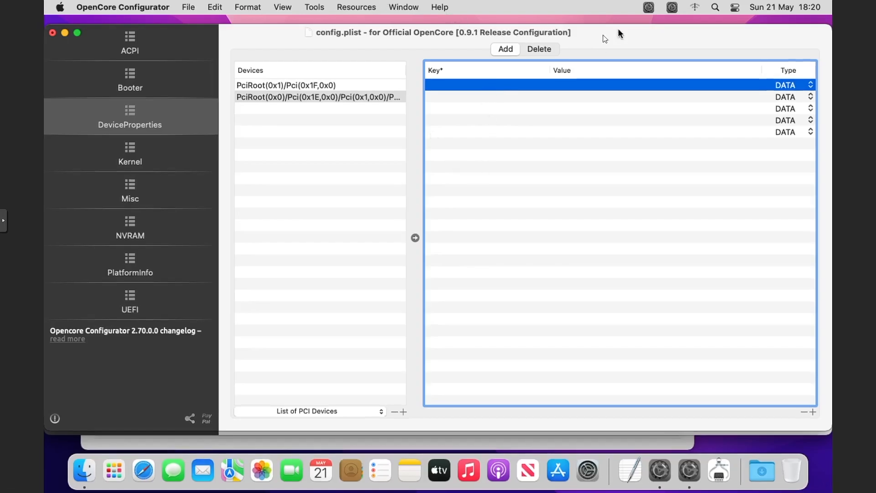
Step: Uncover the desktop, open Readme (1).txt in TextEdit, and place it beside the config.plist window
{"action": "left_click_drag", "start_coordinate": [621, 34], "coordinate": [402, 44]}
{"action": "left_click", "coordinate": [748, 58]}
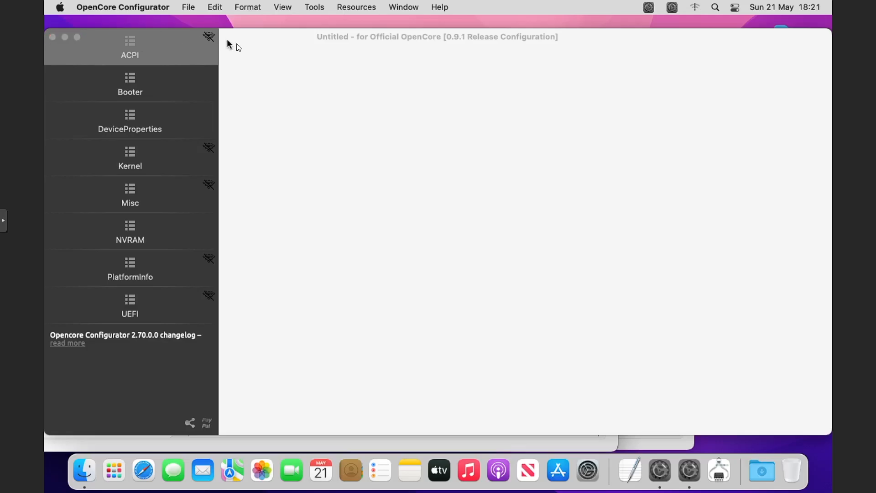
{"action": "left_click_drag", "start_coordinate": [490, 41], "coordinate": [466, 321]}
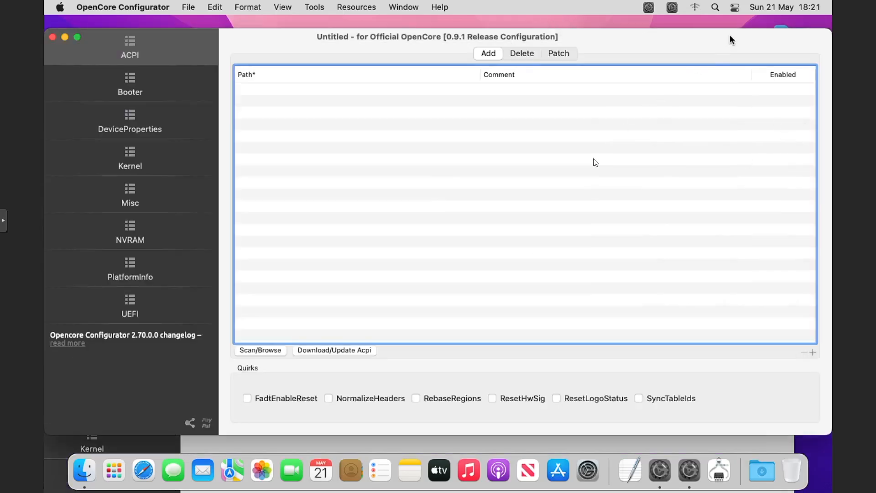
{"action": "left_click_drag", "start_coordinate": [730, 35], "coordinate": [553, 257]}
{"action": "left_click", "coordinate": [792, 121]}
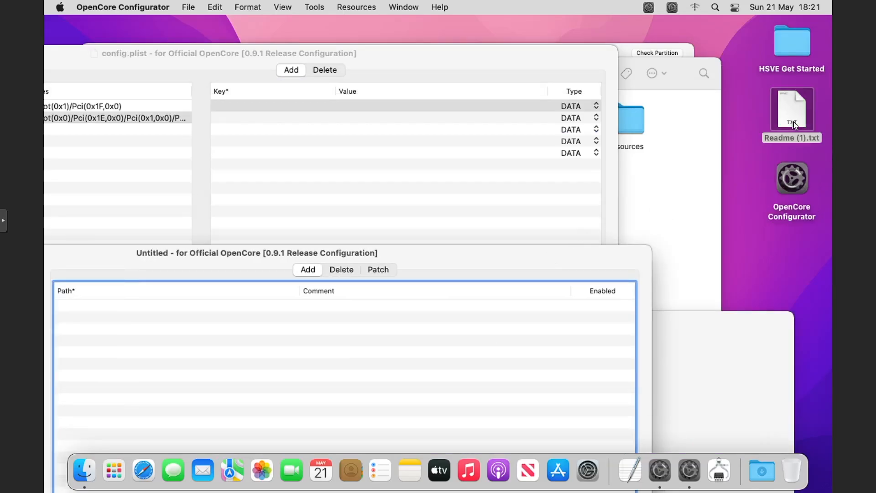
{"action": "double_click", "coordinate": [793, 121]}
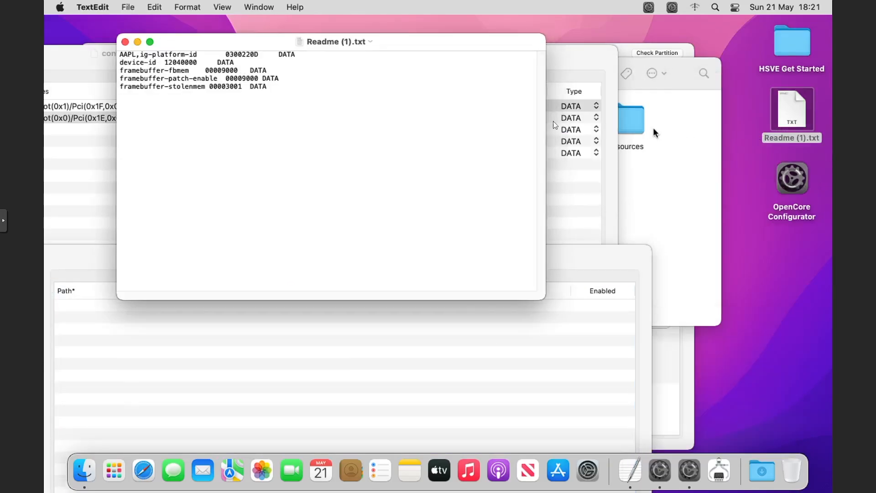
{"action": "left_click_drag", "start_coordinate": [224, 44], "coordinate": [587, 77]}
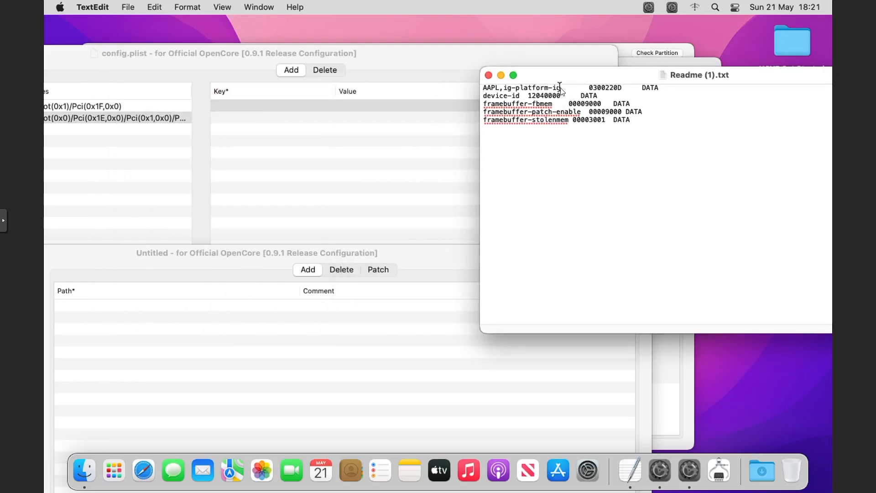
Step: Copy AAPL,ig-platform-id from the readme into the key of the first empty property row
{"action": "left_click_drag", "start_coordinate": [559, 87], "coordinate": [482, 85]}
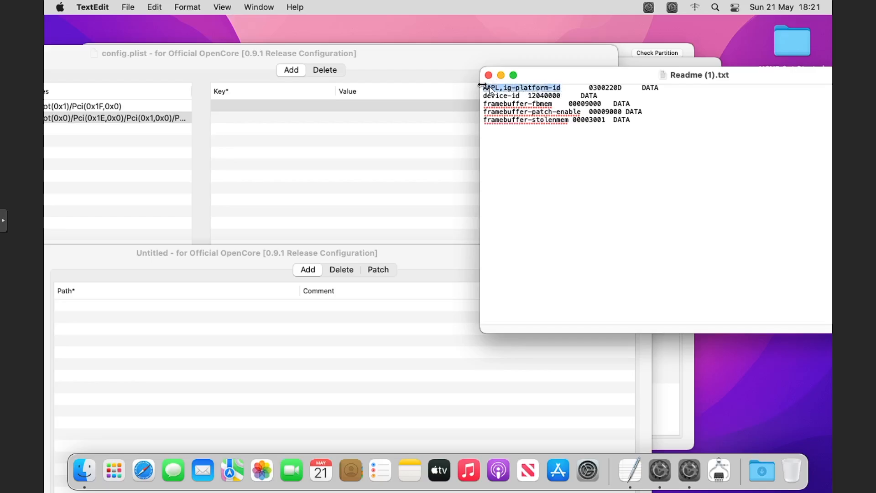
{"action": "right_click", "coordinate": [489, 88]}
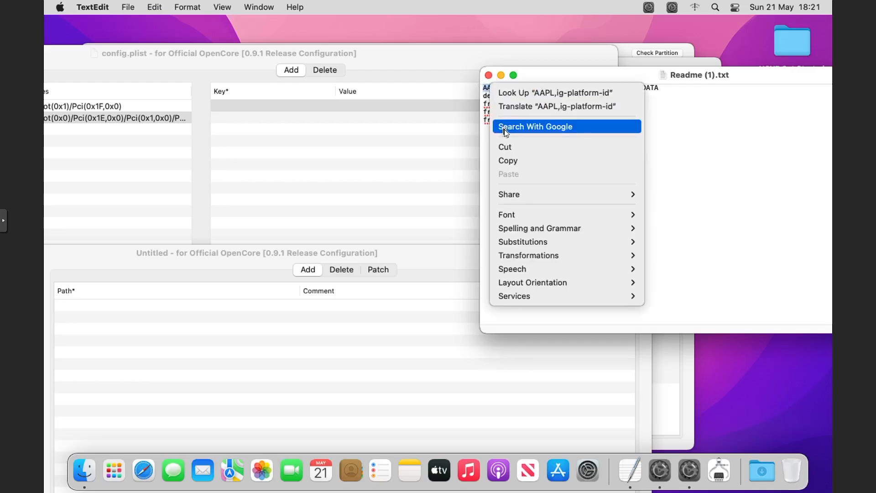
{"action": "left_click", "coordinate": [501, 164]}
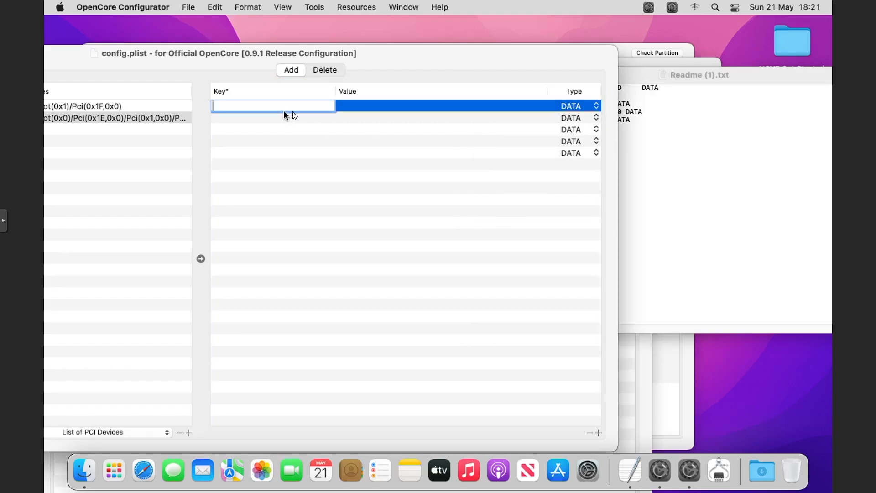
{"action": "right_click", "coordinate": [294, 113]}
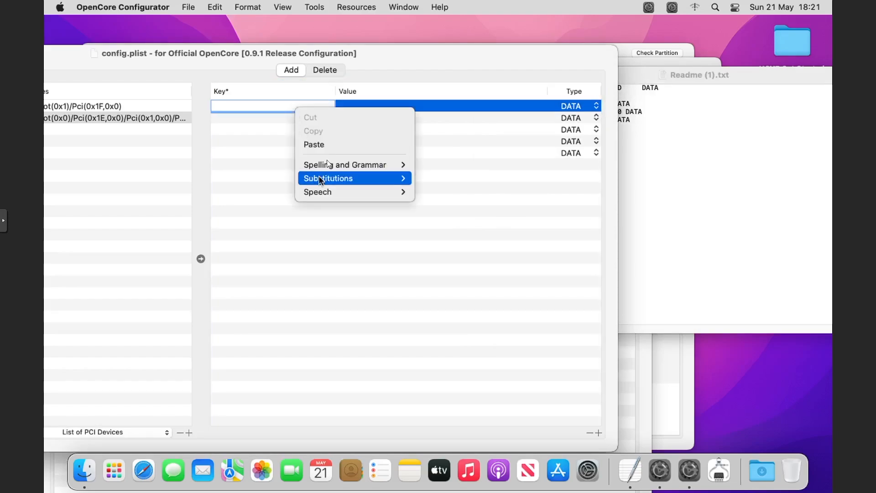
{"action": "left_click", "coordinate": [331, 147]}
Step: Copy device-id from the readme into the key of the second property row
{"action": "left_click", "coordinate": [682, 171]}
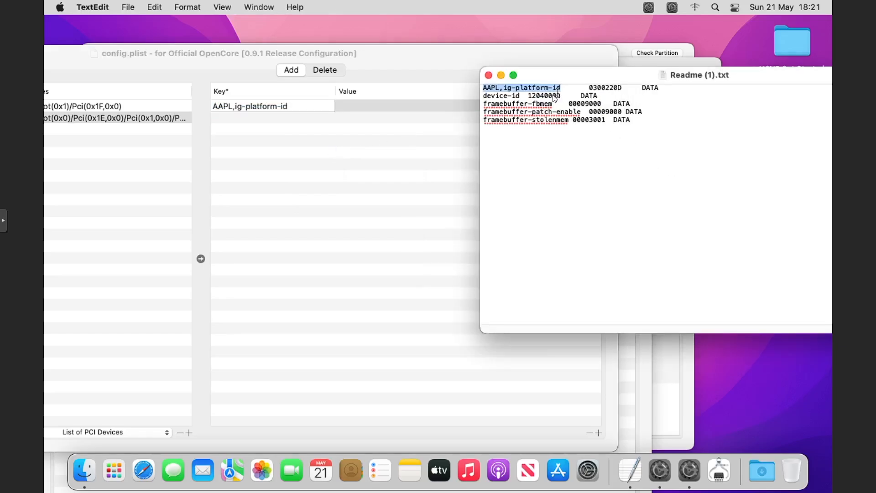
{"action": "left_click_drag", "start_coordinate": [520, 95], "coordinate": [488, 96]}
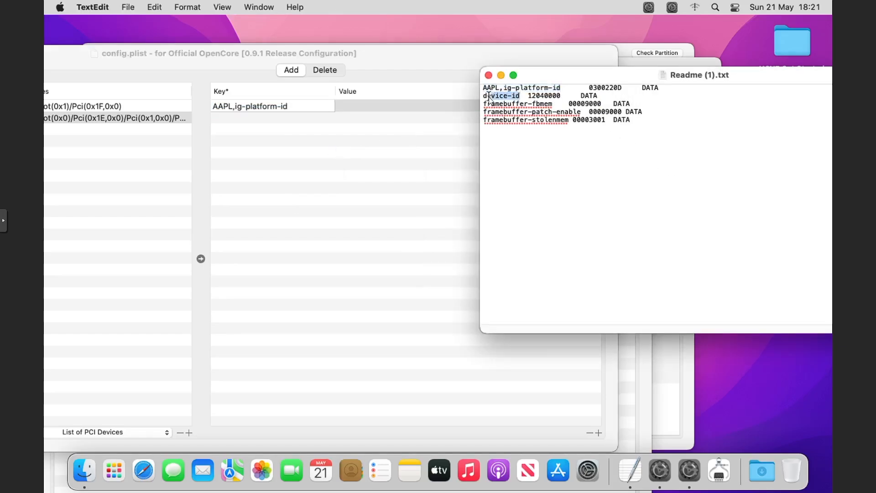
{"action": "right_click", "coordinate": [493, 97]}
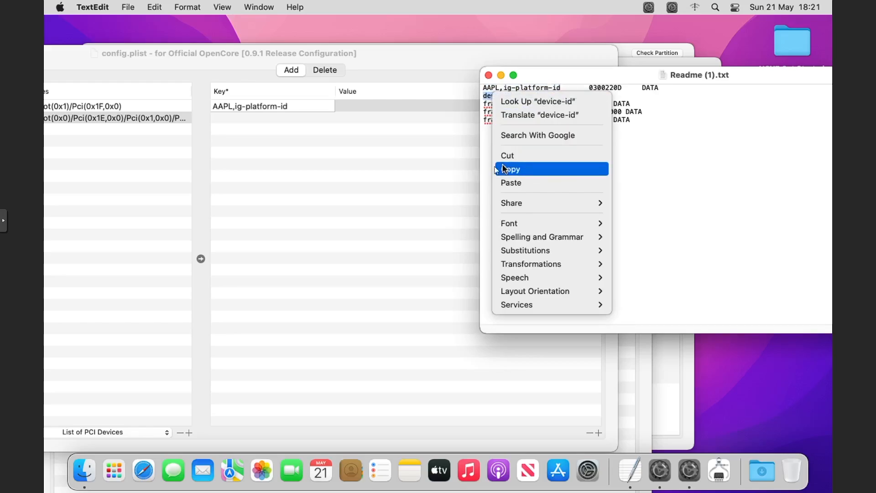
{"action": "left_click", "coordinate": [504, 168]}
{"action": "left_click", "coordinate": [284, 119]}
{"action": "double_click", "coordinate": [283, 120]}
{"action": "right_click", "coordinate": [284, 120]}
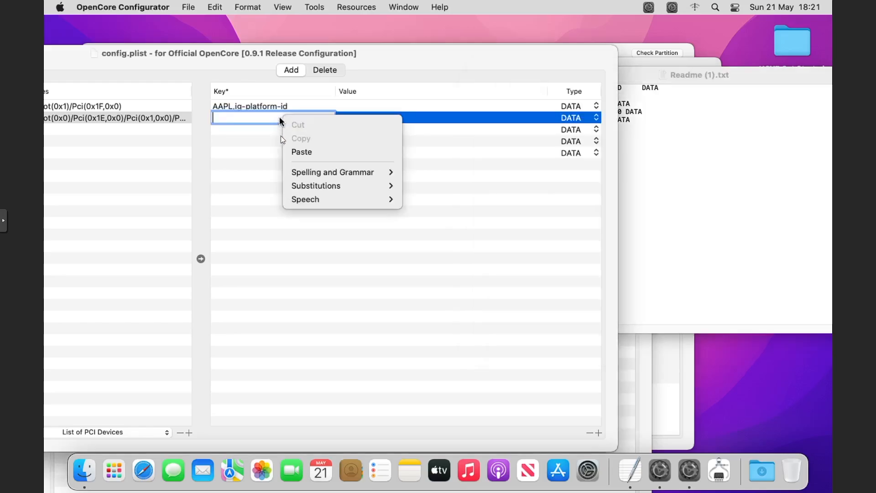
{"action": "left_click", "coordinate": [305, 152]}
Step: Copy framebuffer-fbmem from the readme into the key of the third property row
{"action": "left_click", "coordinate": [712, 178]}
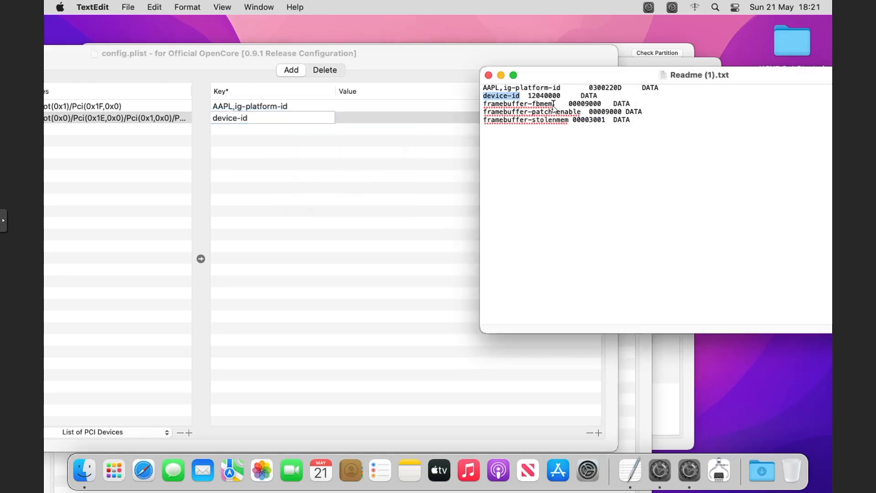
{"action": "left_click_drag", "start_coordinate": [554, 105], "coordinate": [474, 106]}
{"action": "right_click", "coordinate": [498, 104]}
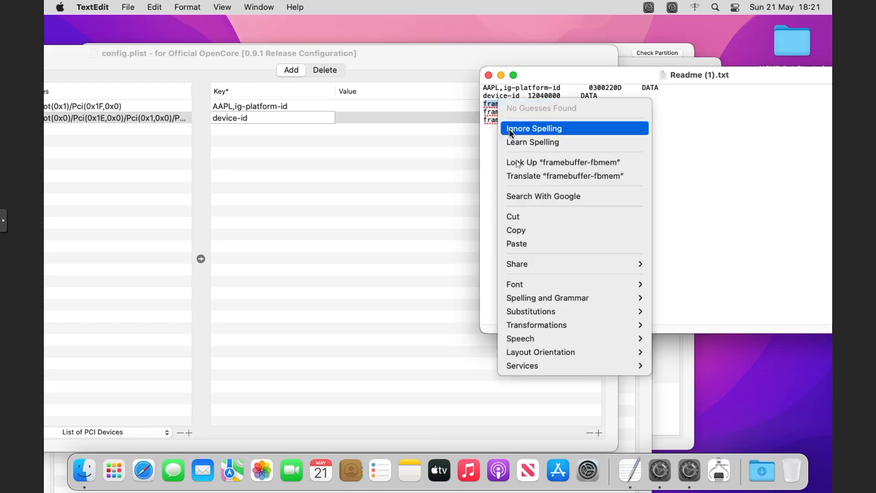
{"action": "left_click", "coordinate": [522, 230]}
{"action": "double_click", "coordinate": [277, 130]}
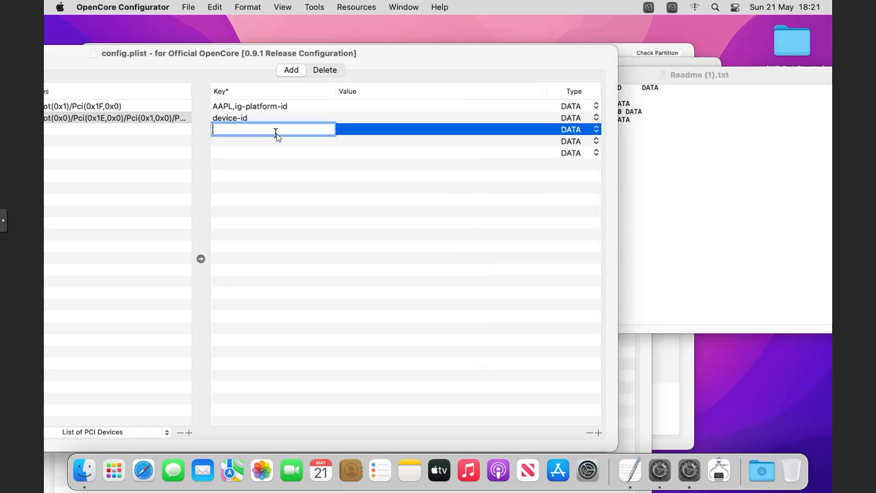
{"action": "right_click", "coordinate": [277, 134]}
{"action": "left_click", "coordinate": [303, 166]}
Step: Copy framebuffer-patch-enable from the readme into the key of the fourth property row
{"action": "left_click", "coordinate": [679, 211]}
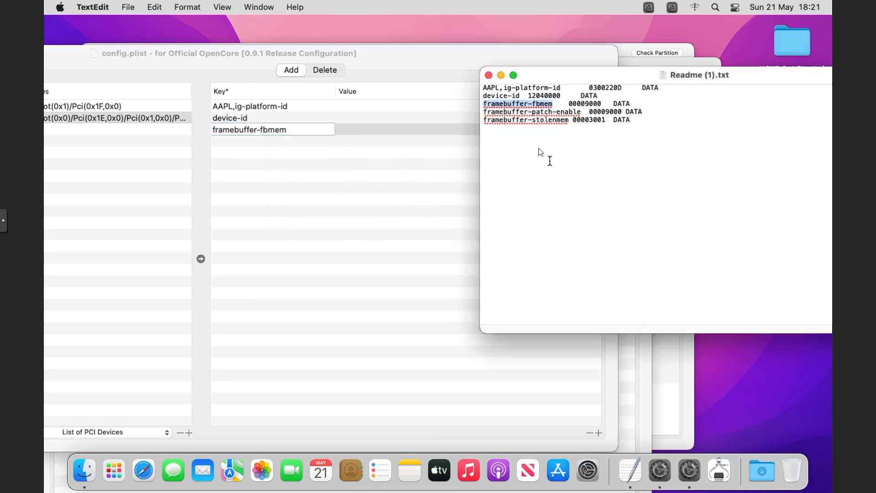
{"action": "left_click_drag", "start_coordinate": [578, 112], "coordinate": [482, 112]}
{"action": "right_click", "coordinate": [496, 113]}
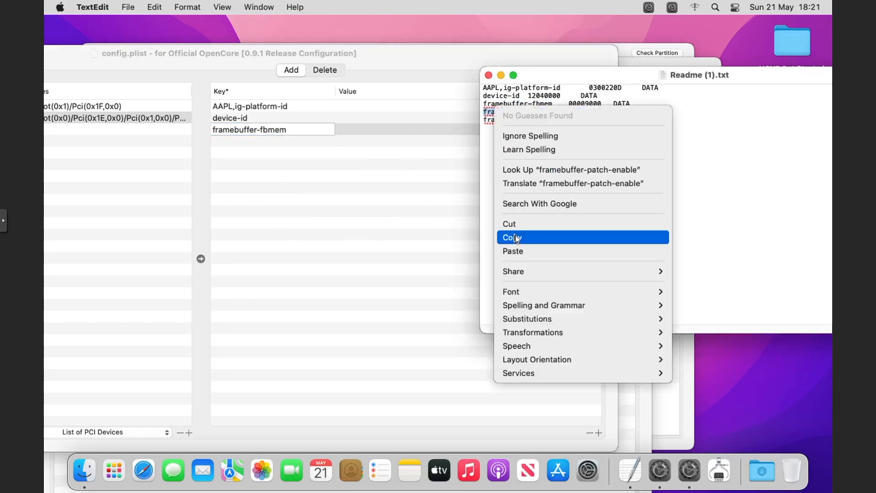
{"action": "left_click", "coordinate": [516, 234]}
{"action": "left_click", "coordinate": [268, 142]}
{"action": "double_click", "coordinate": [268, 143]}
{"action": "right_click", "coordinate": [269, 140]}
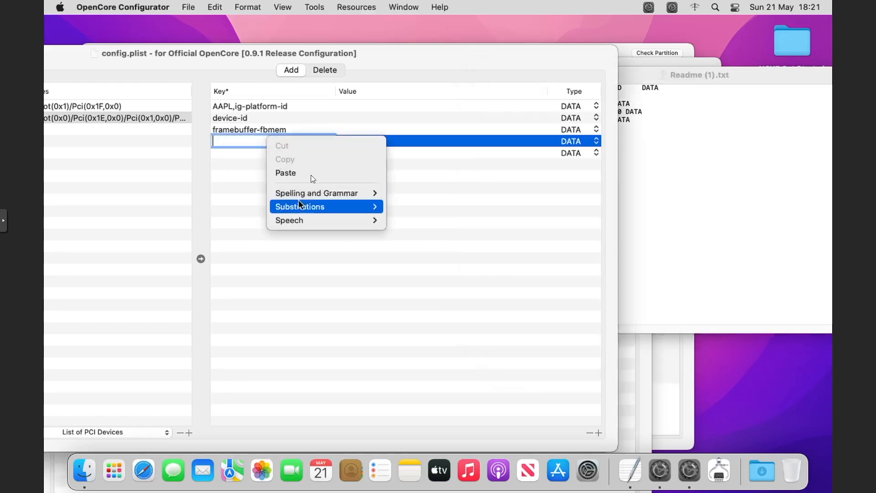
{"action": "left_click", "coordinate": [310, 175]}
Step: Copy framebuffer-stolenmem from the readme into the key of the fifth property row
{"action": "left_click", "coordinate": [552, 146]}
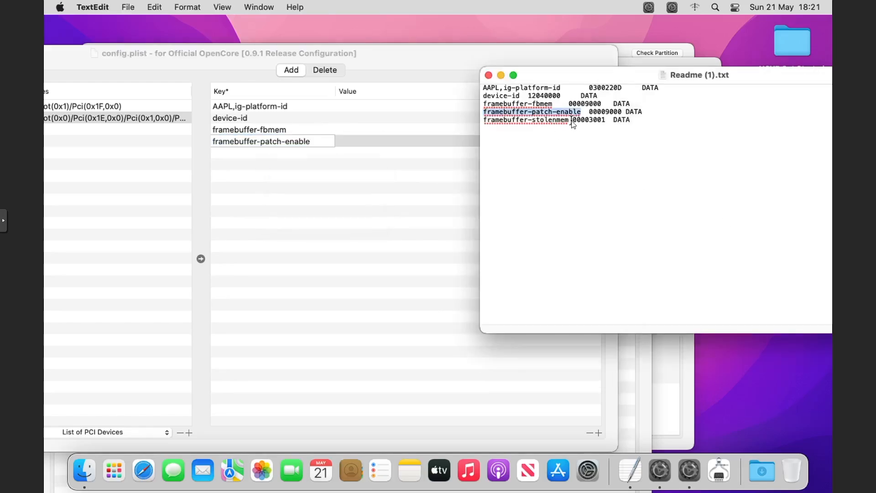
{"action": "left_click_drag", "start_coordinate": [571, 120], "coordinate": [483, 120]}
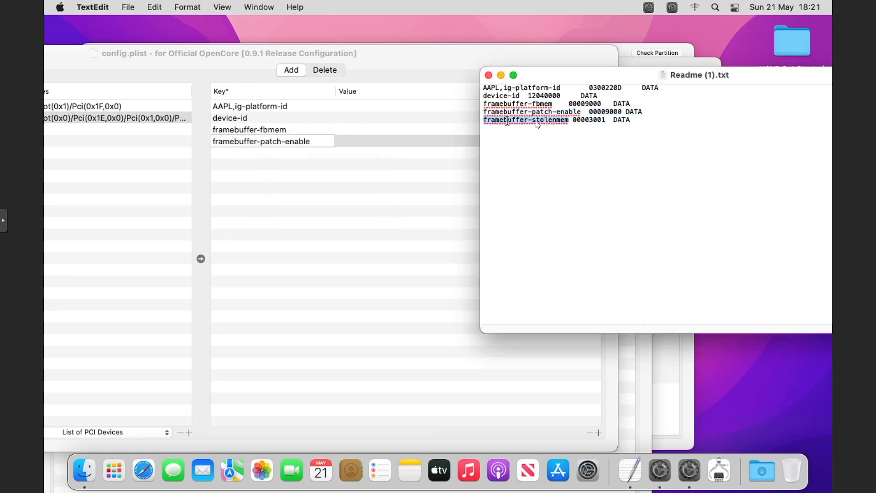
{"action": "right_click", "coordinate": [536, 121]}
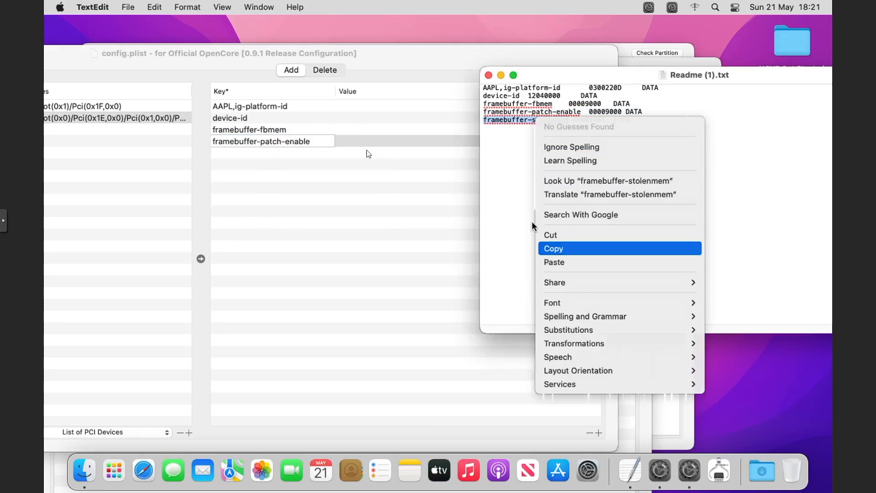
{"action": "left_click", "coordinate": [569, 247]}
{"action": "left_click", "coordinate": [309, 151]}
{"action": "right_click", "coordinate": [303, 153]}
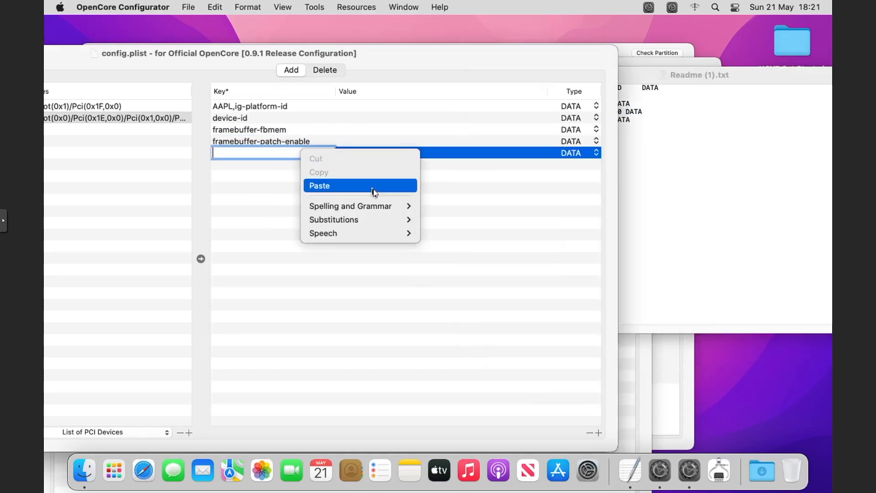
{"action": "left_click", "coordinate": [320, 185]}
Step: Set the AAPL,ig-platform-id value to 0300220D, copied from the readme
{"action": "left_click", "coordinate": [675, 196]}
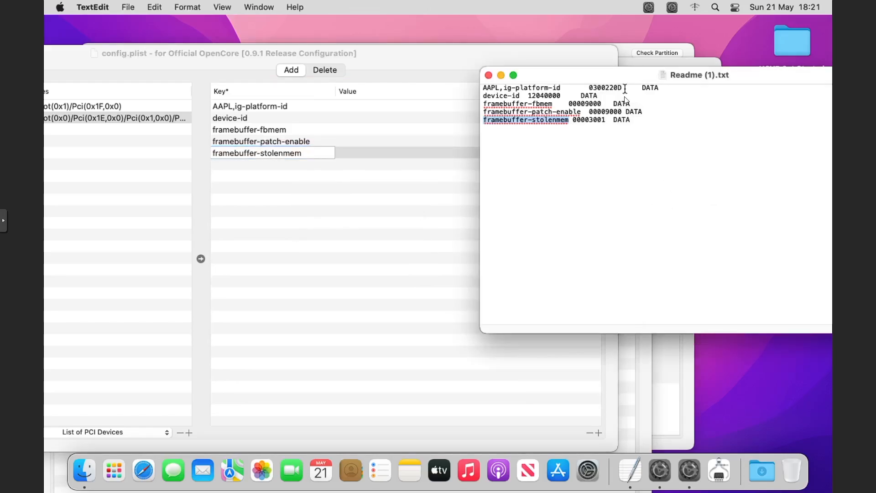
{"action": "left_click_drag", "start_coordinate": [624, 87], "coordinate": [588, 88]}
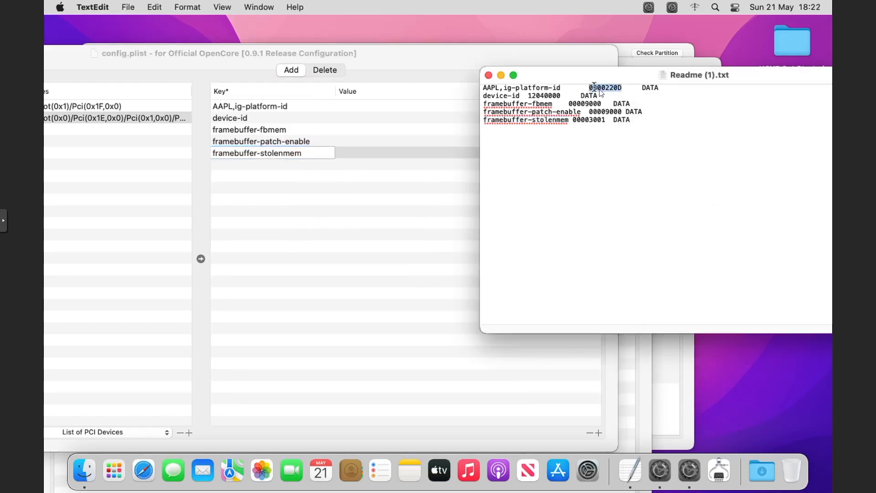
{"action": "right_click", "coordinate": [605, 109]}
{"action": "left_click", "coordinate": [617, 163]}
{"action": "left_click", "coordinate": [415, 107]}
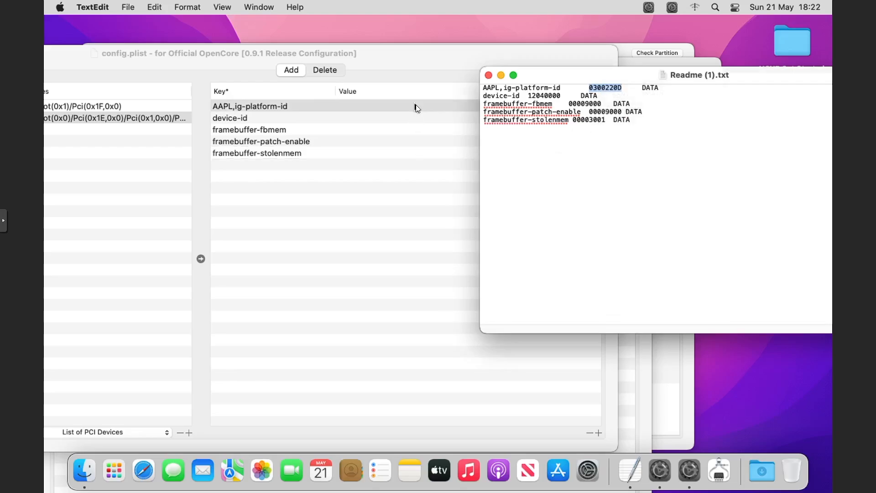
{"action": "right_click", "coordinate": [415, 106]}
{"action": "left_click", "coordinate": [449, 137]}
Step: Set the device-id value to 12040000, copied from the readme
{"action": "left_click", "coordinate": [623, 153]}
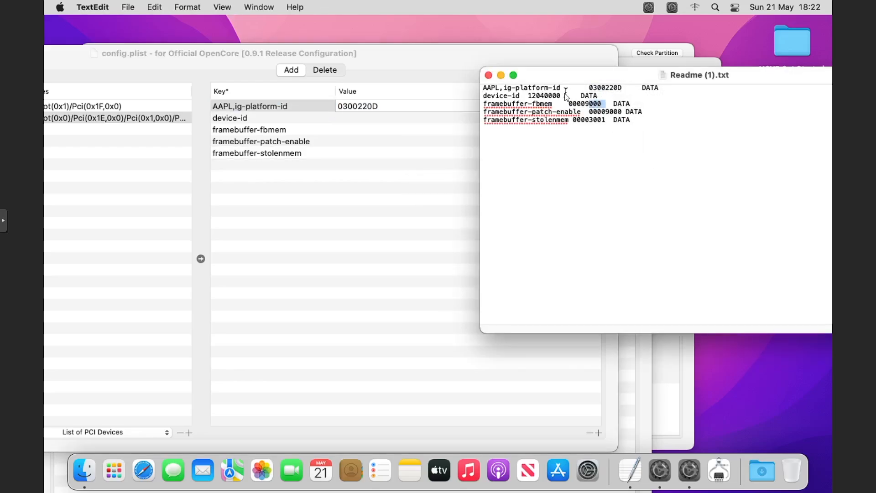
{"action": "left_click_drag", "start_coordinate": [565, 96], "coordinate": [536, 96]}
{"action": "right_click", "coordinate": [532, 95]}
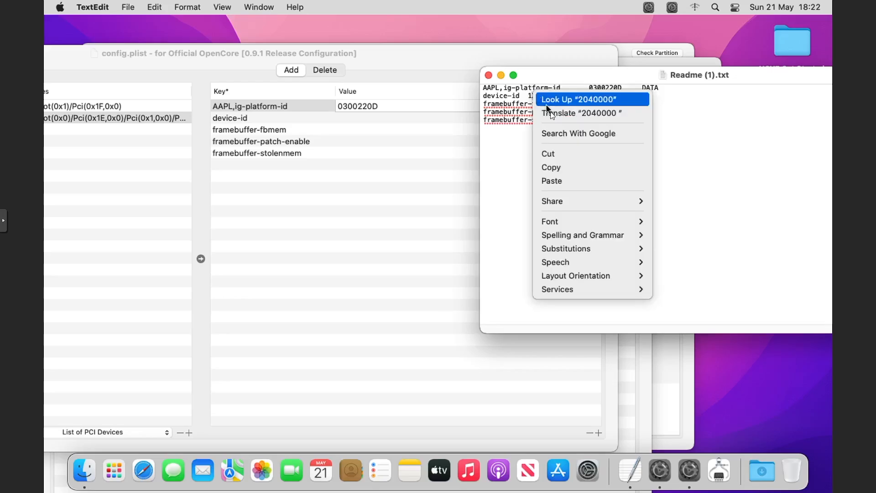
{"action": "left_click", "coordinate": [527, 97]}
{"action": "left_click", "coordinate": [529, 95]}
{"action": "left_click_drag", "start_coordinate": [529, 95], "coordinate": [561, 96]}
{"action": "right_click", "coordinate": [561, 95]}
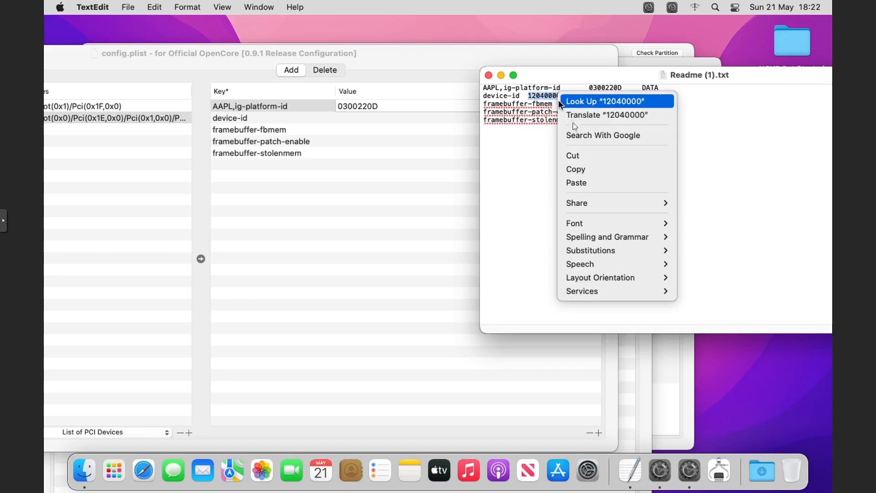
{"action": "left_click", "coordinate": [573, 169]}
{"action": "double_click", "coordinate": [413, 119]}
{"action": "right_click", "coordinate": [413, 118]}
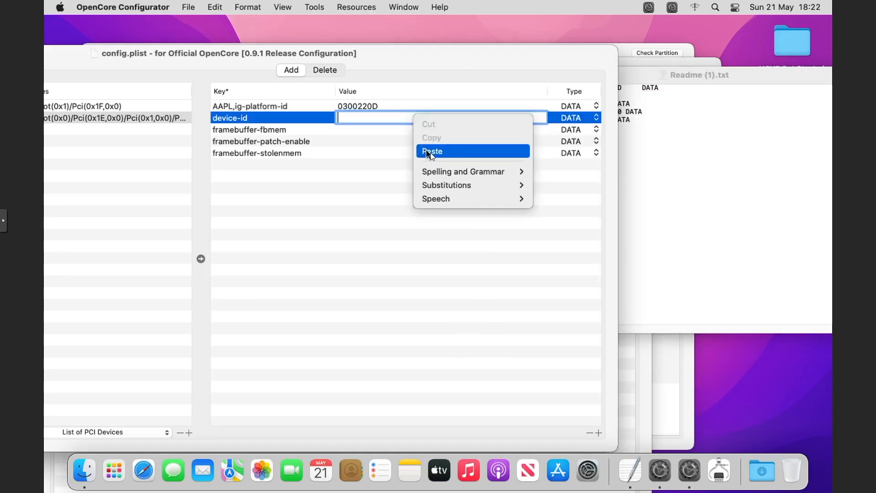
{"action": "left_click", "coordinate": [441, 149]}
Step: Set the framebuffer-fbmem value to 00009000, copied from the readme
{"action": "left_click", "coordinate": [581, 129]}
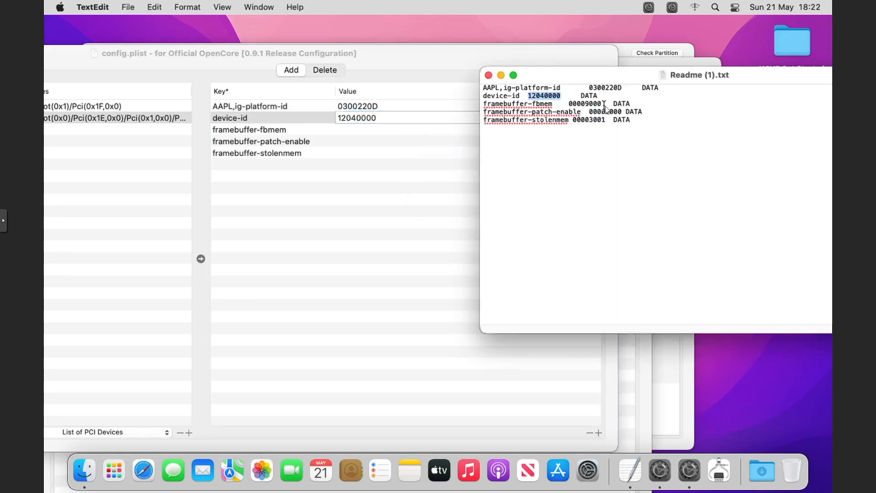
{"action": "left_click_drag", "start_coordinate": [604, 104], "coordinate": [567, 104]}
{"action": "left_click", "coordinate": [594, 104]}
{"action": "right_click", "coordinate": [576, 103]}
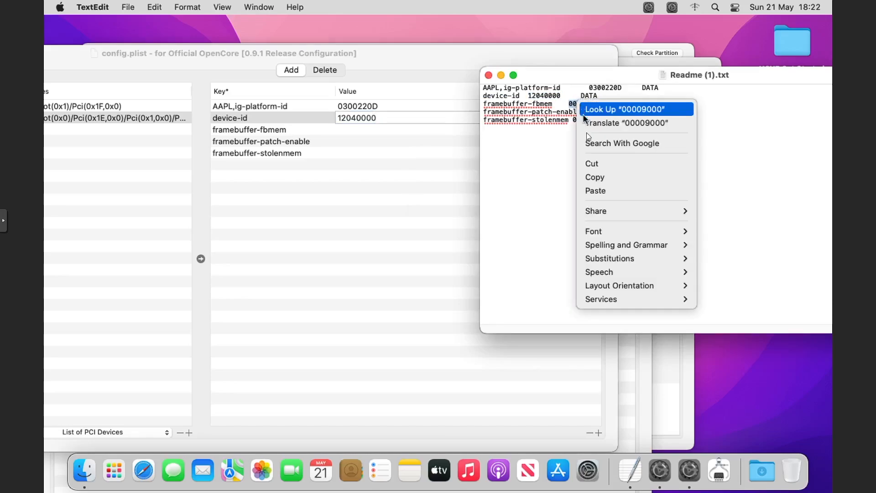
{"action": "left_click", "coordinate": [593, 177]}
{"action": "left_click", "coordinate": [363, 129]}
{"action": "right_click", "coordinate": [364, 129]}
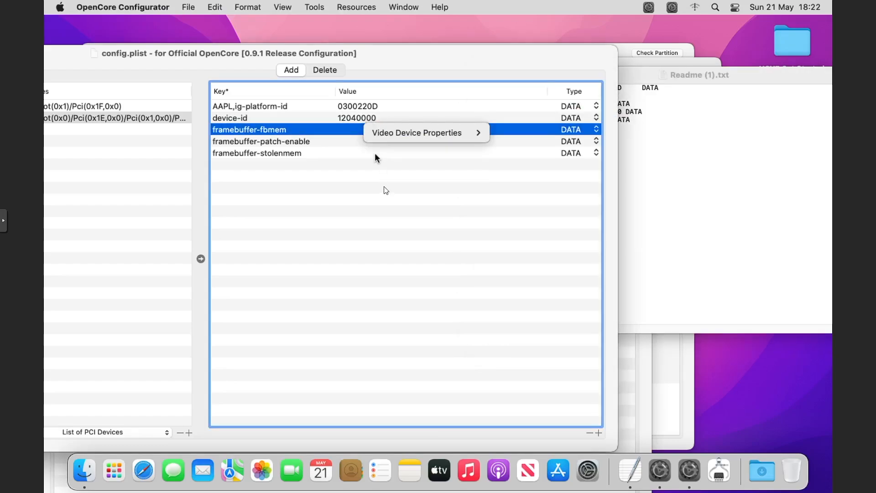
{"action": "left_click", "coordinate": [350, 131]}
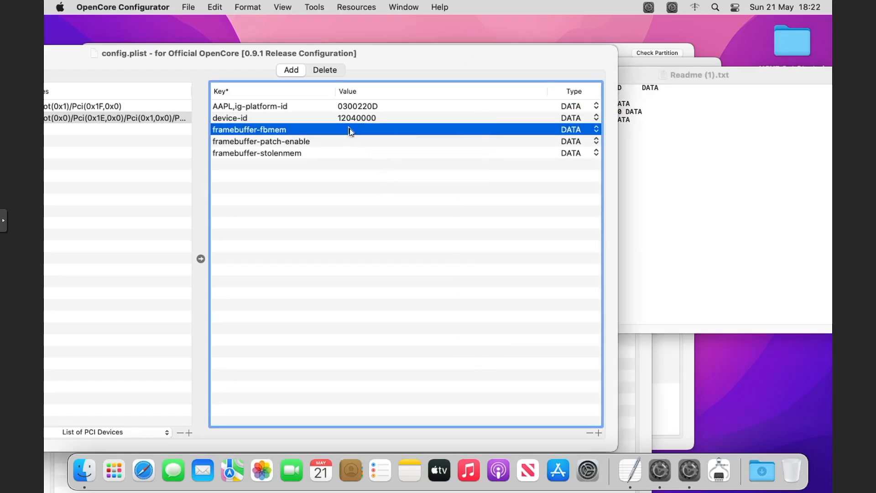
{"action": "double_click", "coordinate": [350, 132]}
{"action": "right_click", "coordinate": [353, 127]}
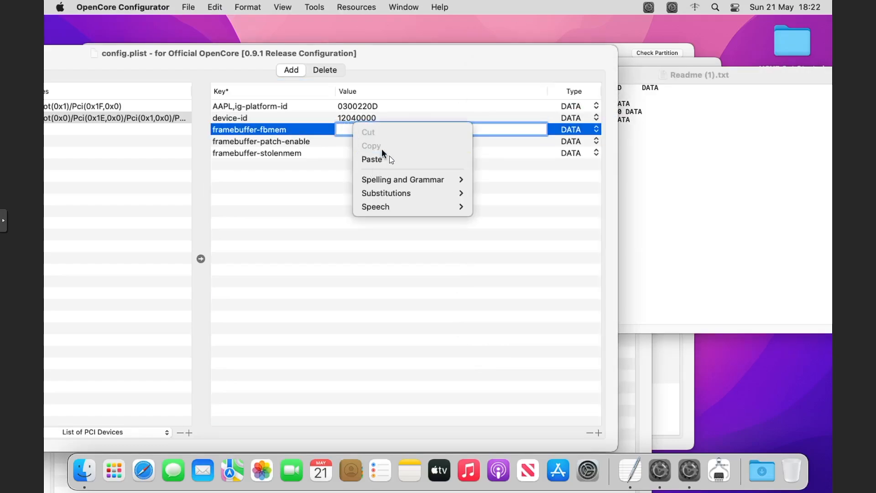
{"action": "left_click", "coordinate": [372, 159]}
Step: Set the framebuffer-patch-enable value to the same copied 00009000
{"action": "double_click", "coordinate": [347, 141]}
{"action": "right_click", "coordinate": [346, 143]}
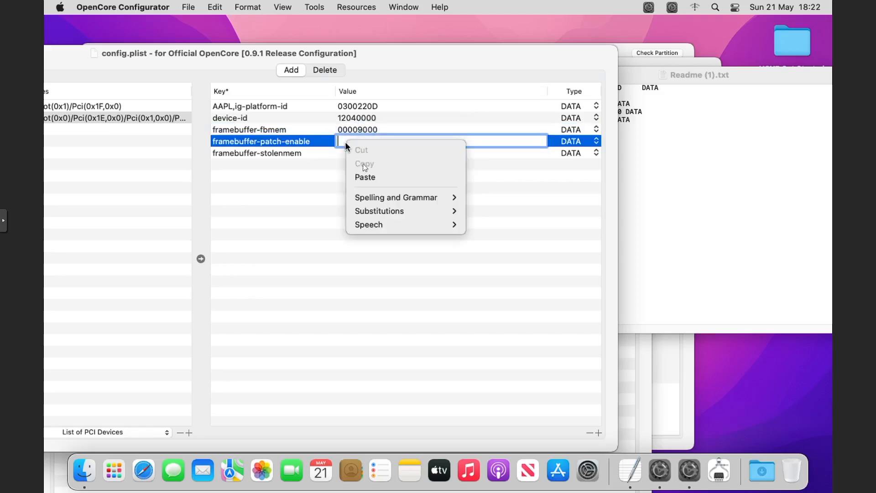
{"action": "left_click", "coordinate": [365, 177]}
Step: Set the framebuffer-stolenmem value to 00003001, copied from the readme
{"action": "left_click", "coordinate": [667, 174]}
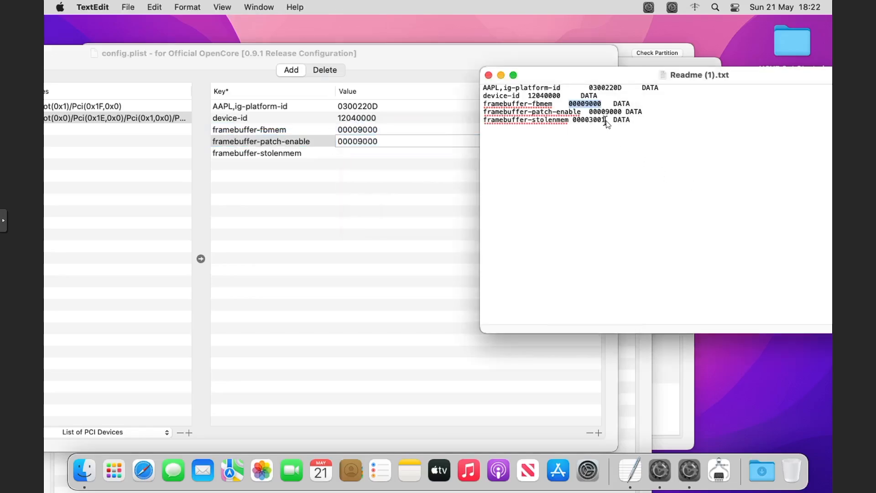
{"action": "left_click_drag", "start_coordinate": [607, 124], "coordinate": [579, 124]}
{"action": "right_click", "coordinate": [574, 122]}
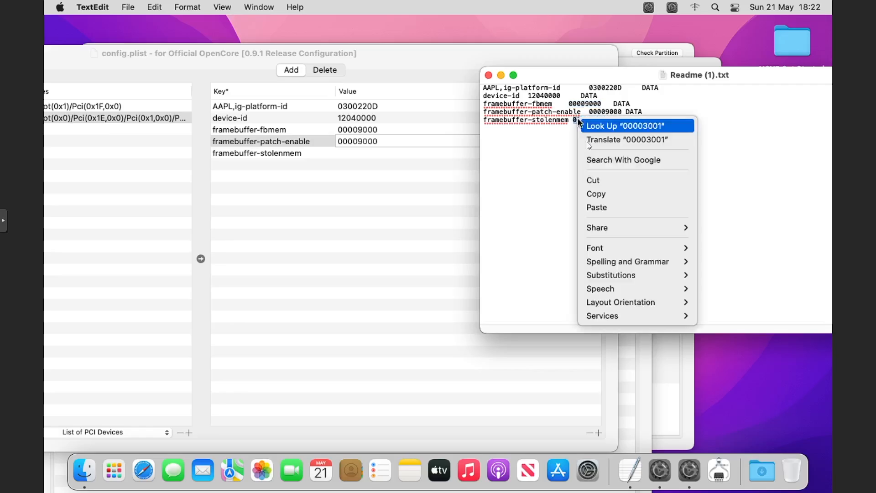
{"action": "left_click", "coordinate": [598, 193]}
{"action": "left_click", "coordinate": [383, 152]}
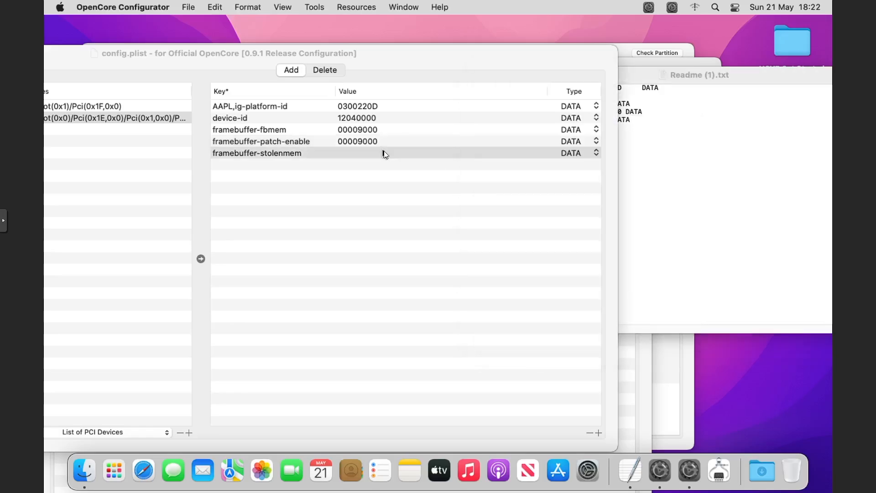
{"action": "double_click", "coordinate": [366, 154]}
{"action": "right_click", "coordinate": [367, 153]}
{"action": "left_click", "coordinate": [398, 190]}
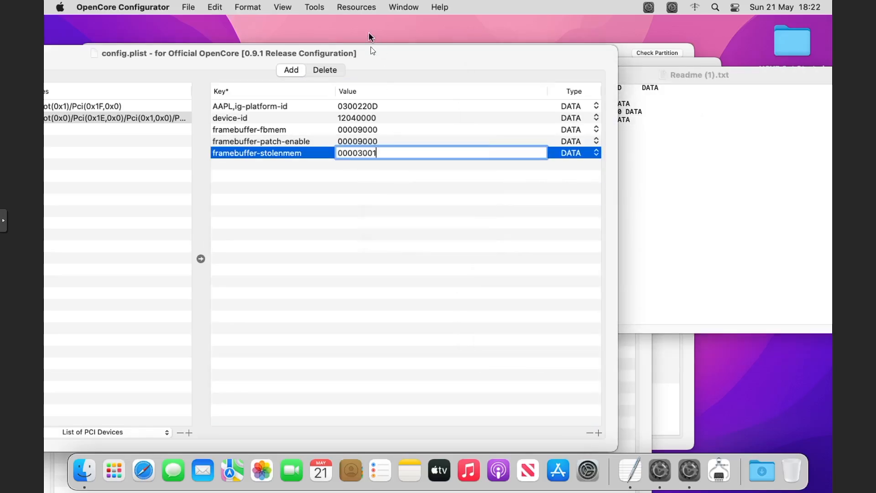
{"action": "left_click", "coordinate": [440, 251]}
Step: Save config.plist with the completed device properties
{"action": "left_click_drag", "start_coordinate": [384, 54], "coordinate": [560, 38]}
{"action": "left_click", "coordinate": [197, 9]}
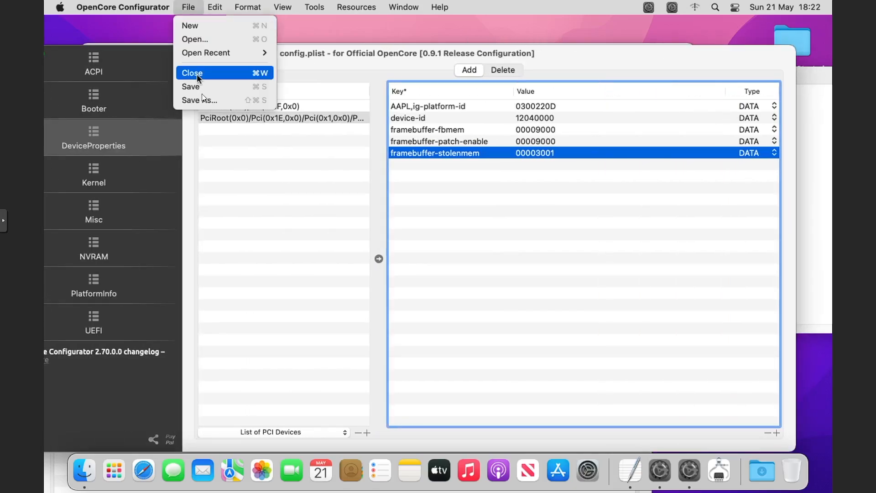
{"action": "left_click", "coordinate": [205, 90]}
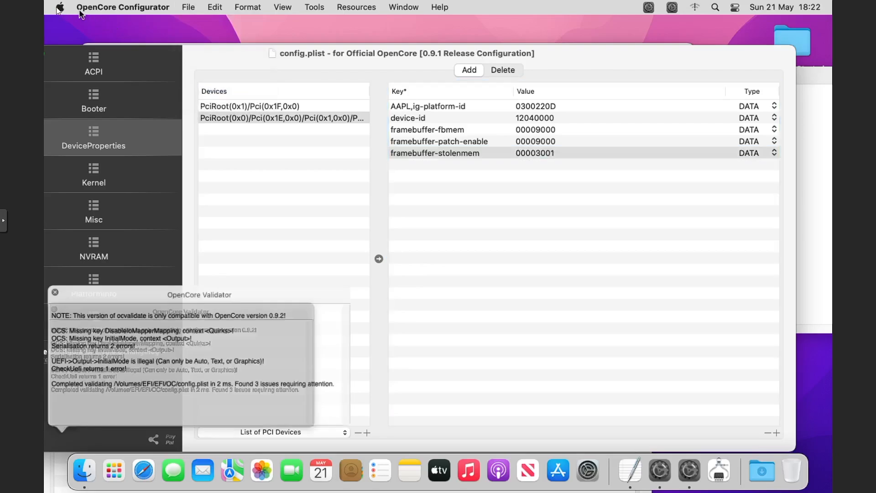
Step: Turn on Screen Sharing in the Sharing settings of System Preferences
{"action": "left_click", "coordinate": [60, 7]}
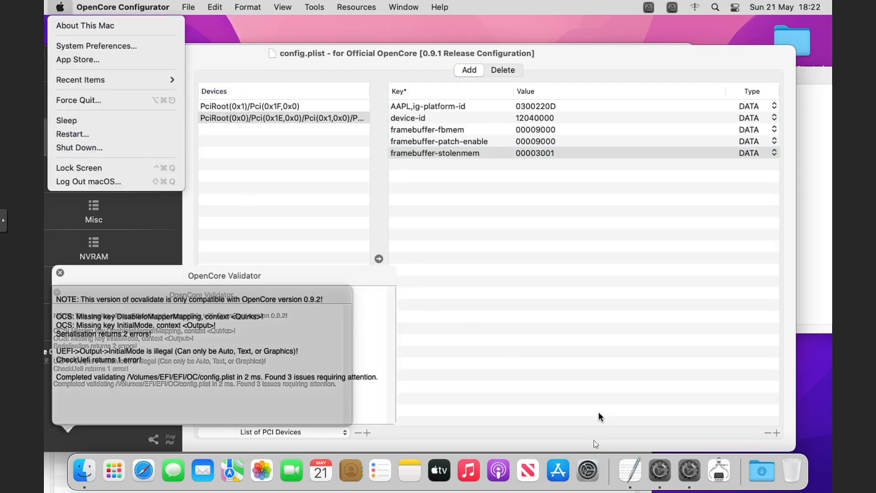
{"action": "left_click", "coordinate": [580, 469]}
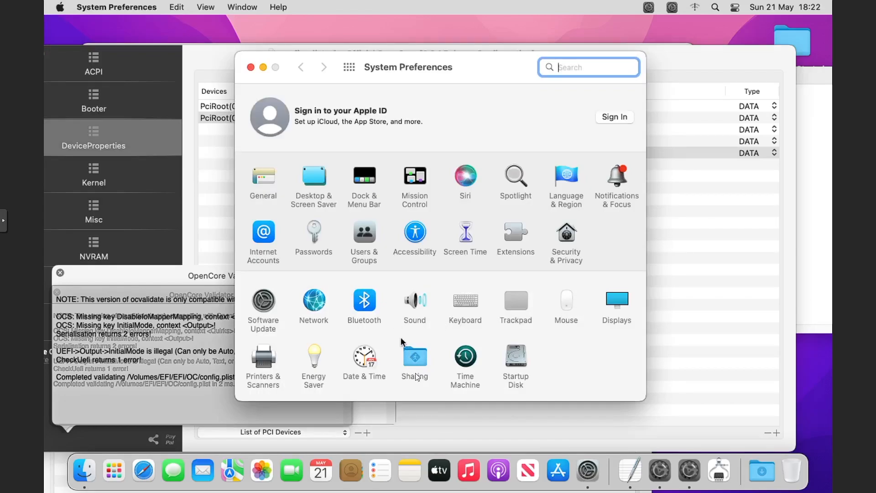
{"action": "left_click", "coordinate": [411, 351]}
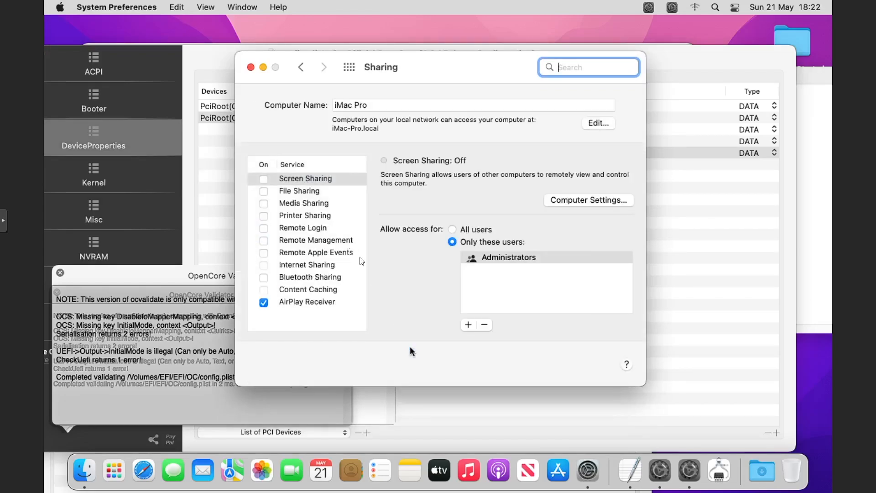
{"action": "left_click", "coordinate": [264, 179]}
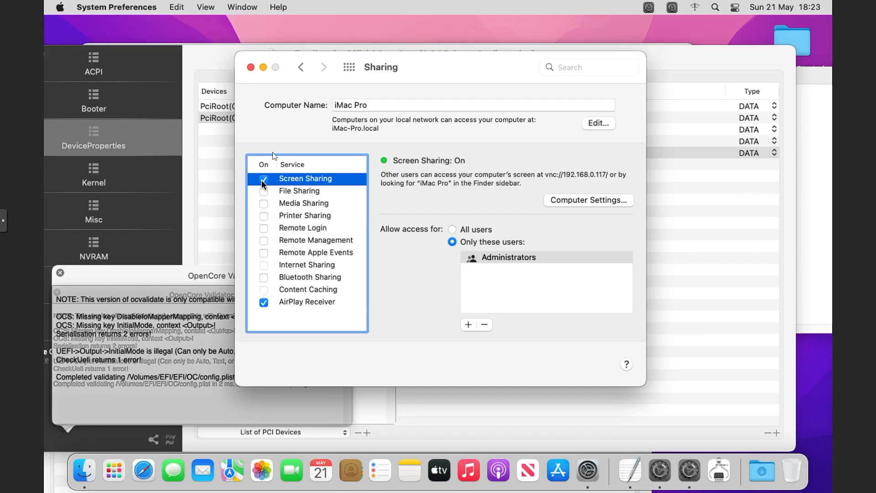
{"action": "left_click", "coordinate": [60, 7]}
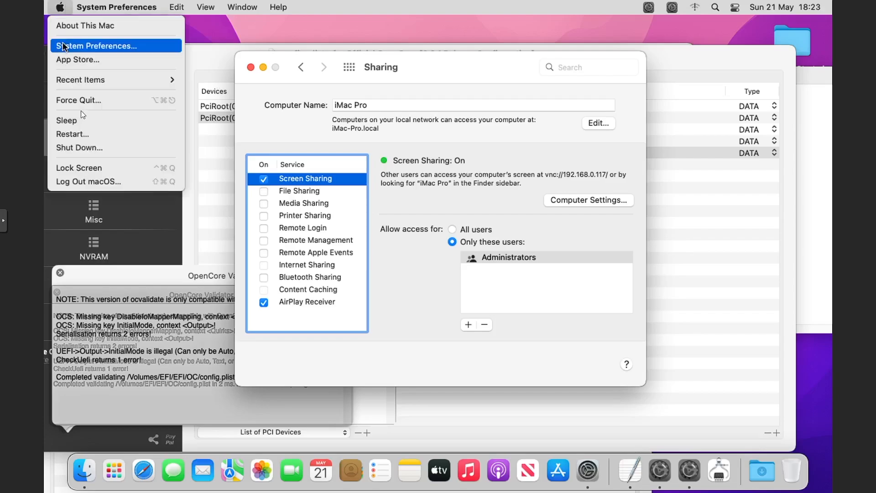
{"action": "left_click", "coordinate": [106, 135]}
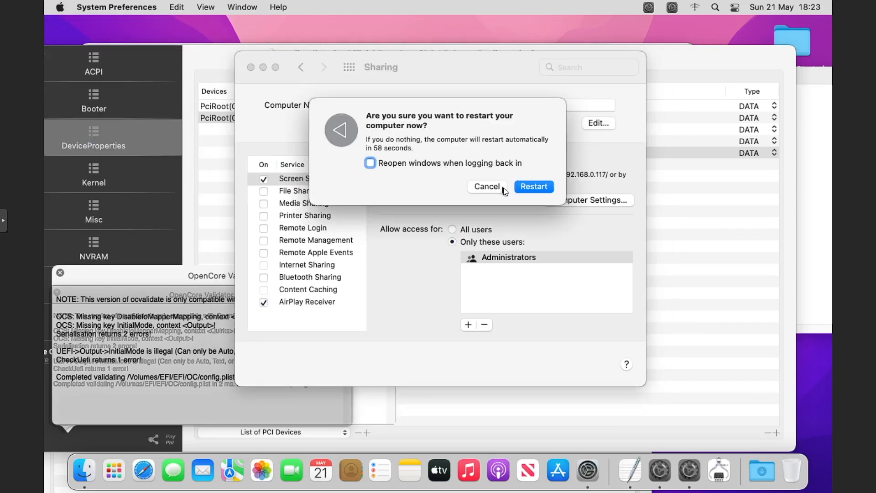
{"action": "left_click", "coordinate": [486, 186]}
Step: Restart macOS without reopening windows at the next login
{"action": "left_click", "coordinate": [60, 7]}
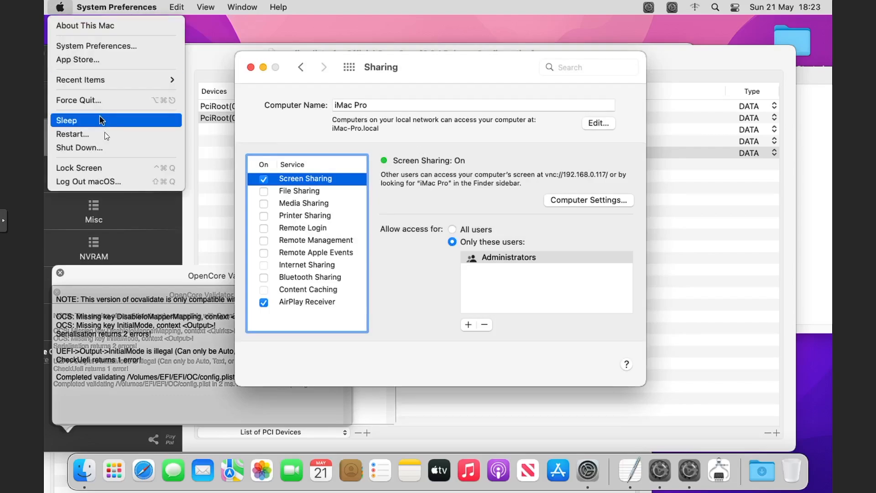
{"action": "left_click", "coordinate": [105, 133]}
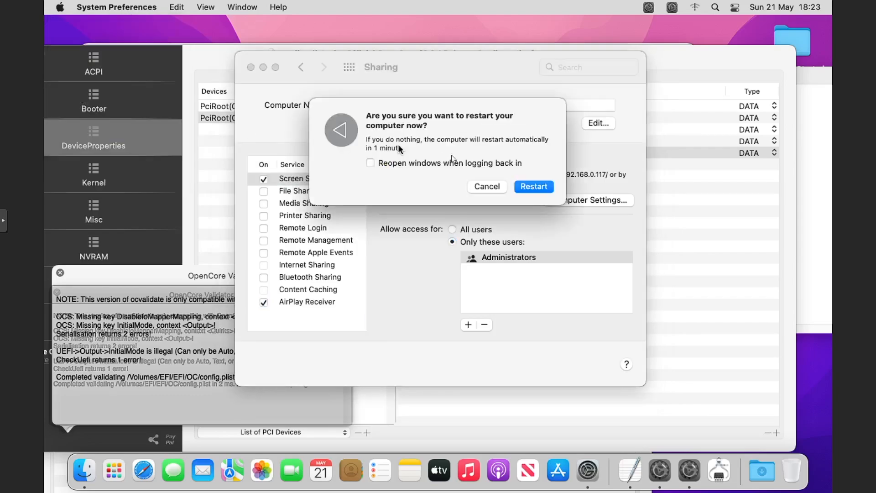
{"action": "left_click", "coordinate": [536, 183]}
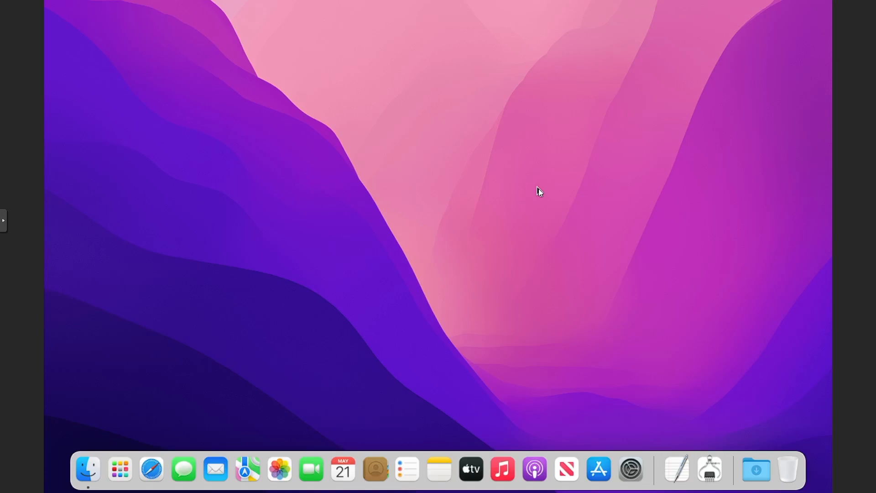